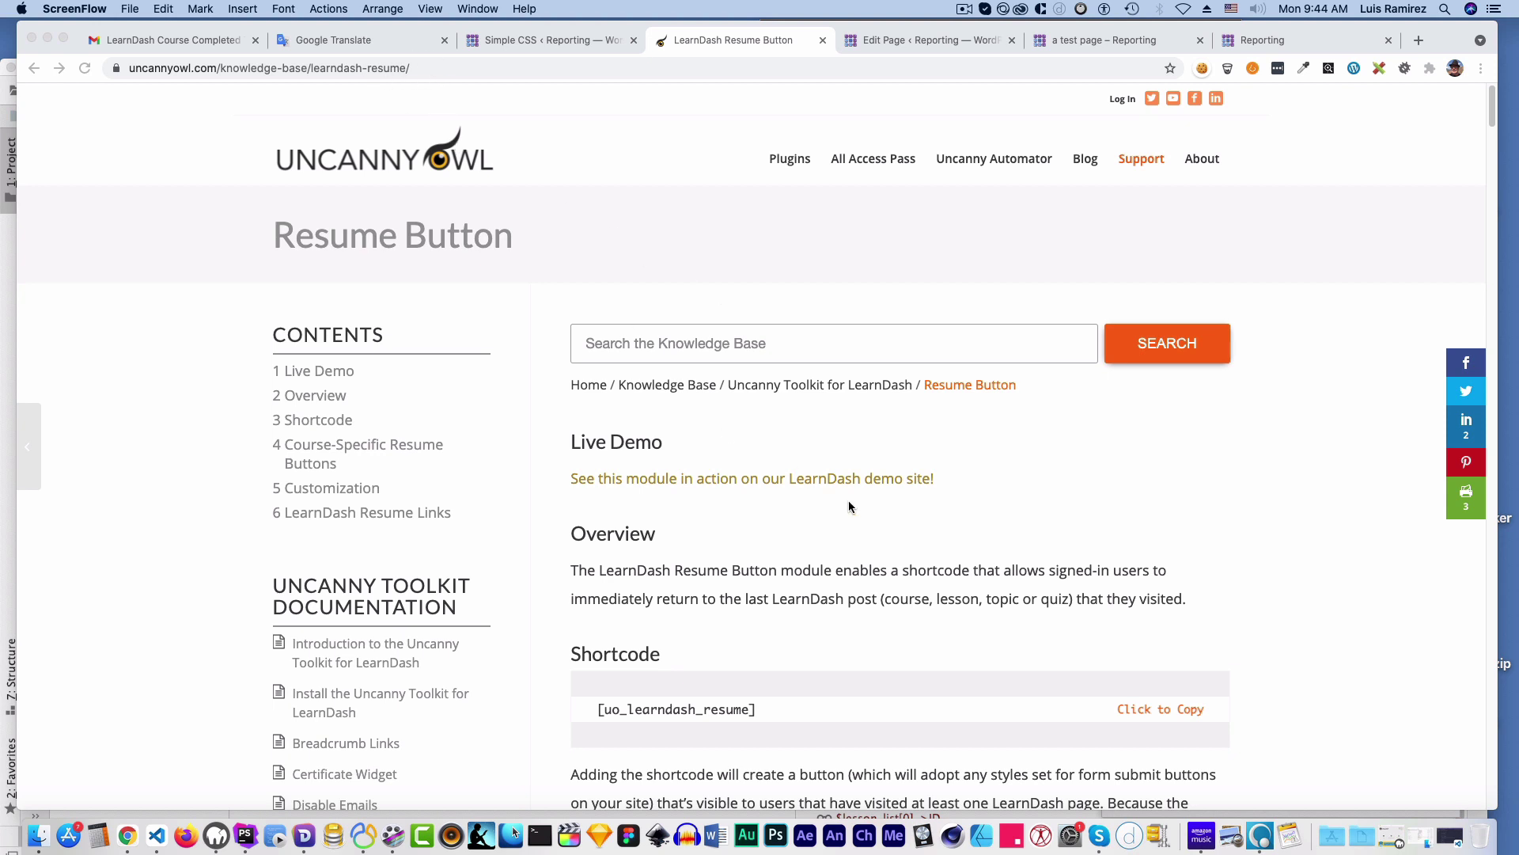
# Copy the [uo_learndash_resume] shortcode from the Resume Button documentation and bring up the test page in the page editor
pyautogui.click(763, 712)
pyautogui.moveTo(761, 712); pyautogui.dragTo(590, 712)
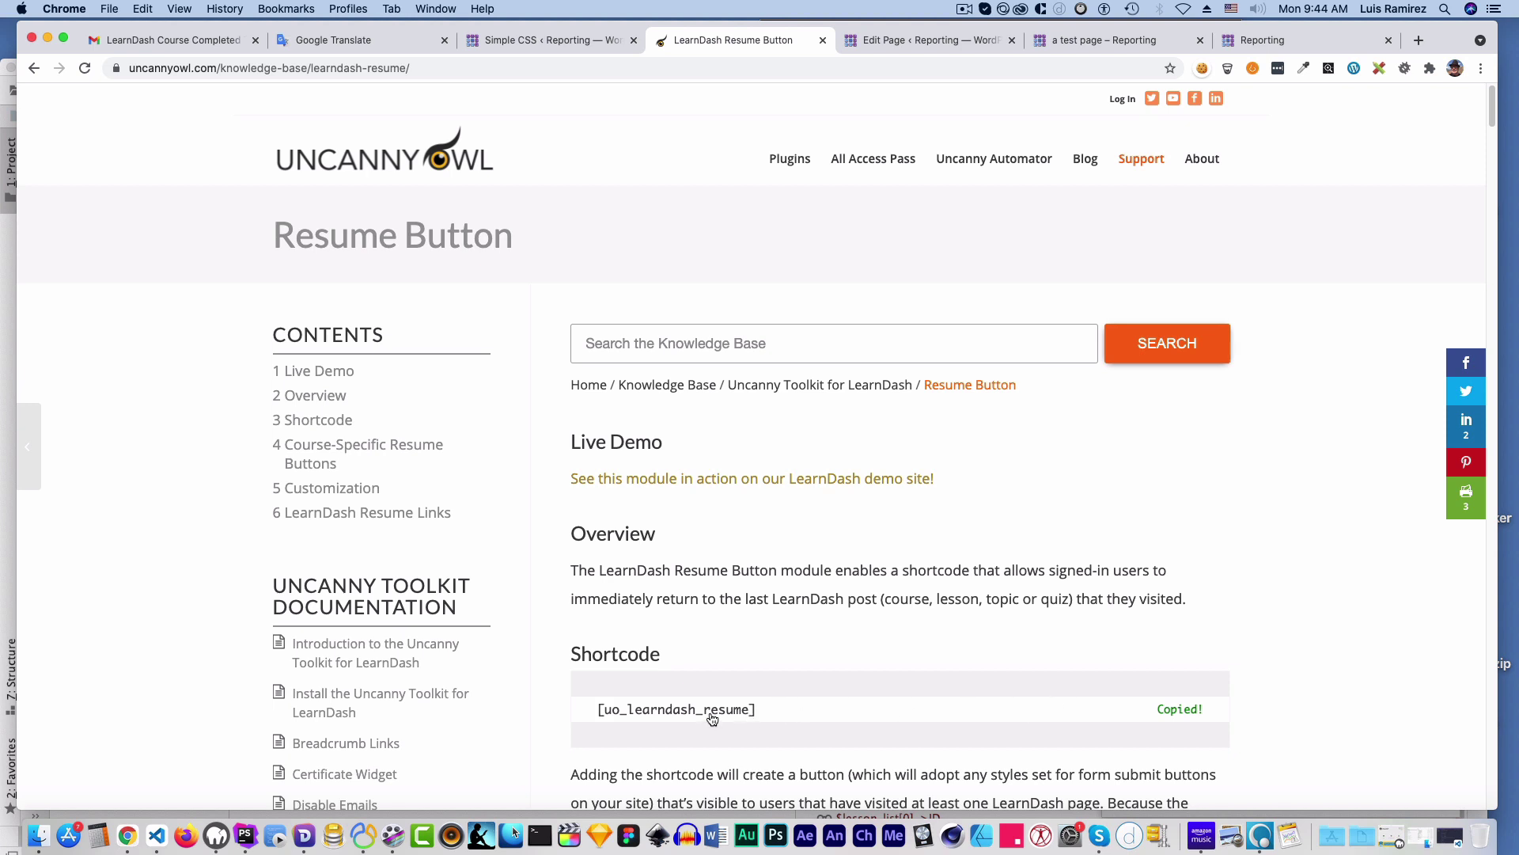
pyautogui.click(902, 39)
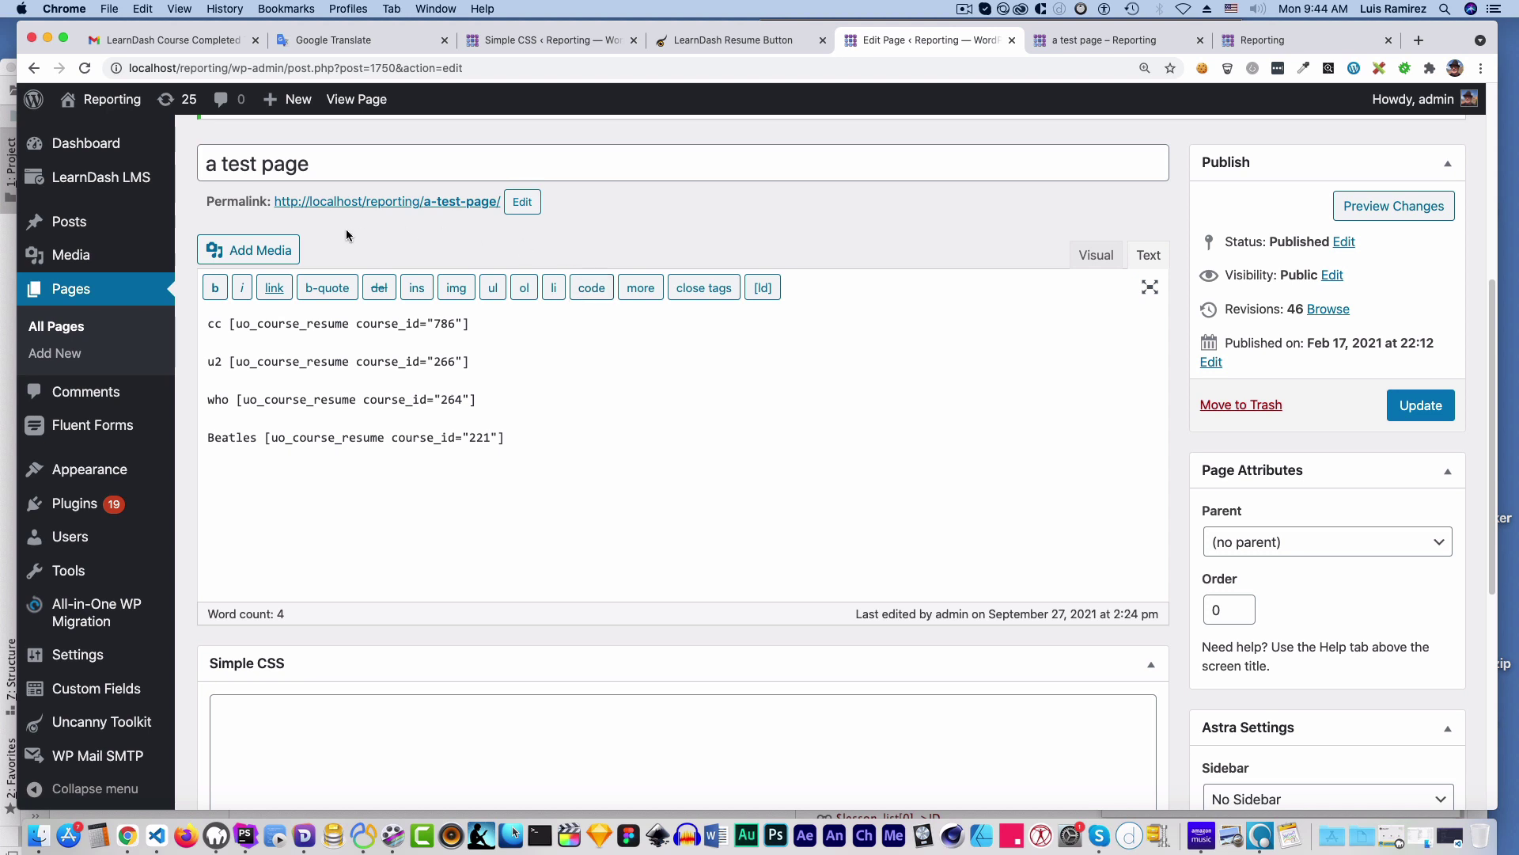
# Open the test page's permalink in a new browser tab and examine its course resume buttons
pyautogui.rightClick(325, 209)
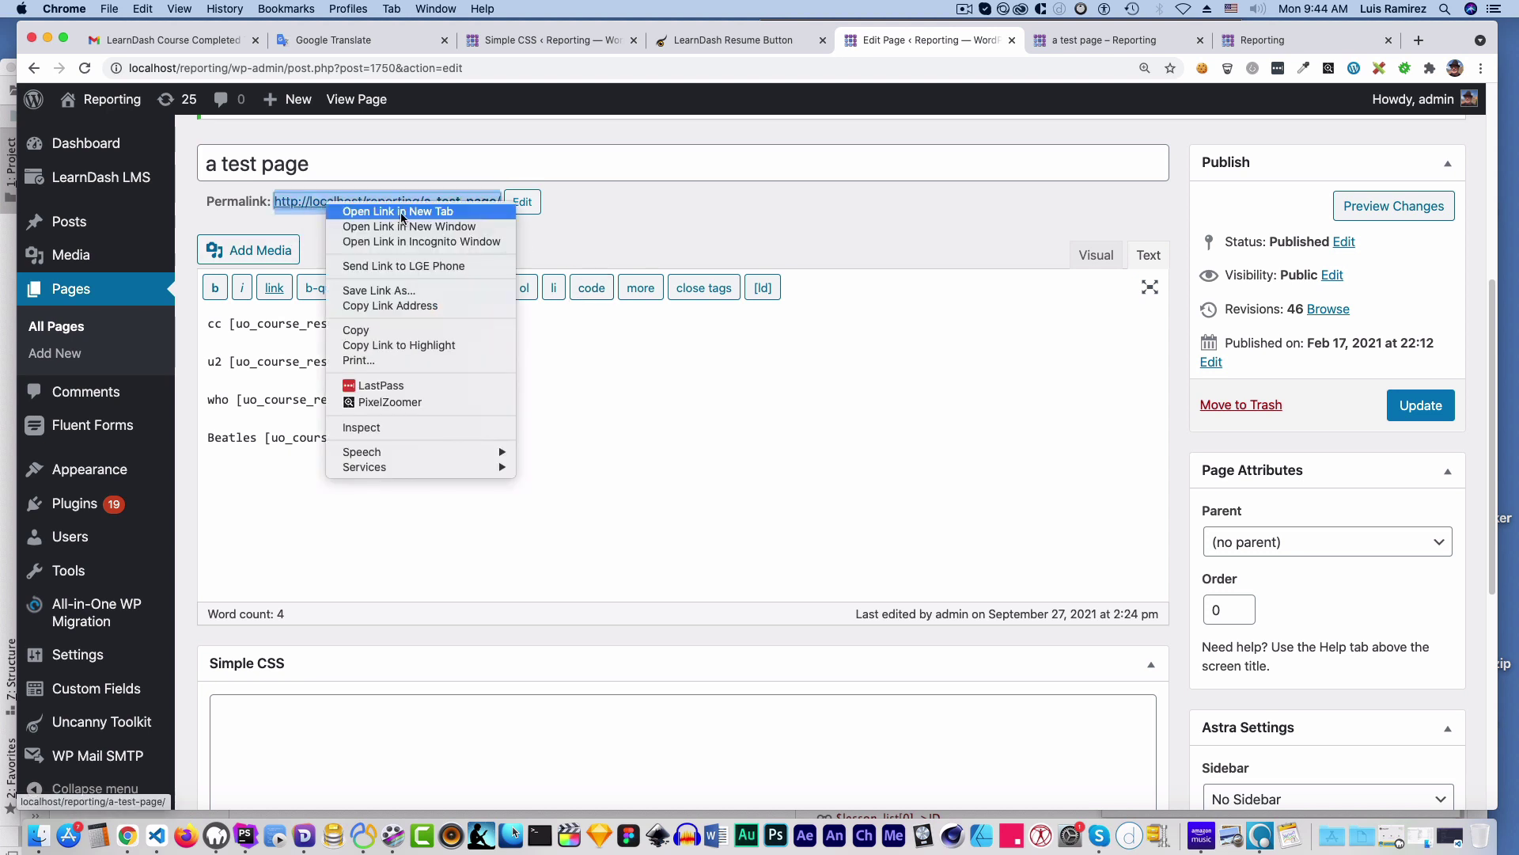
pyautogui.click(817, 196)
pyautogui.click(964, 35)
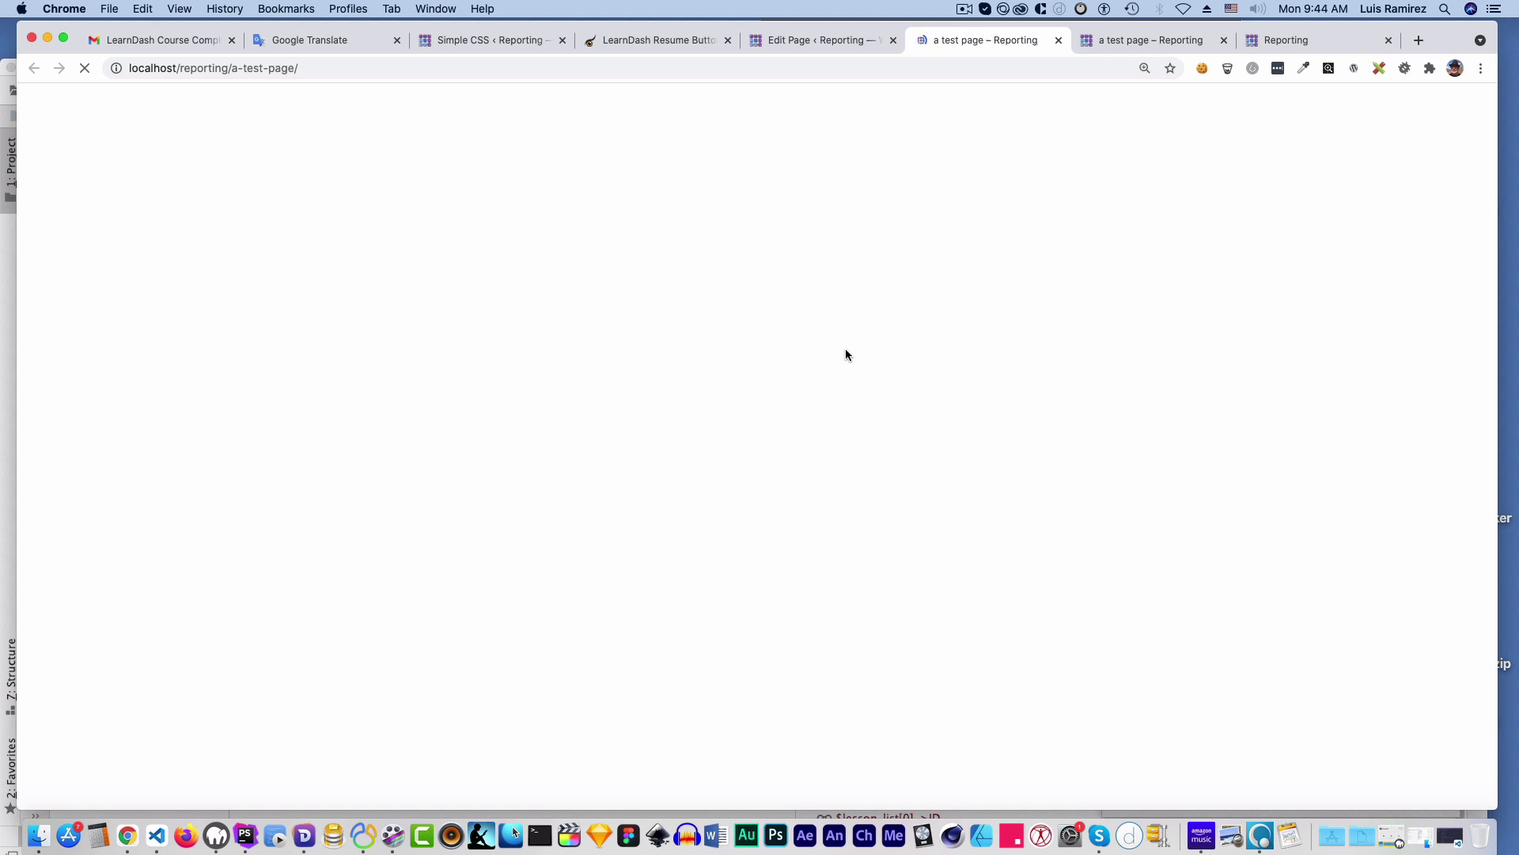
pyautogui.scroll(-2, 709, 420)
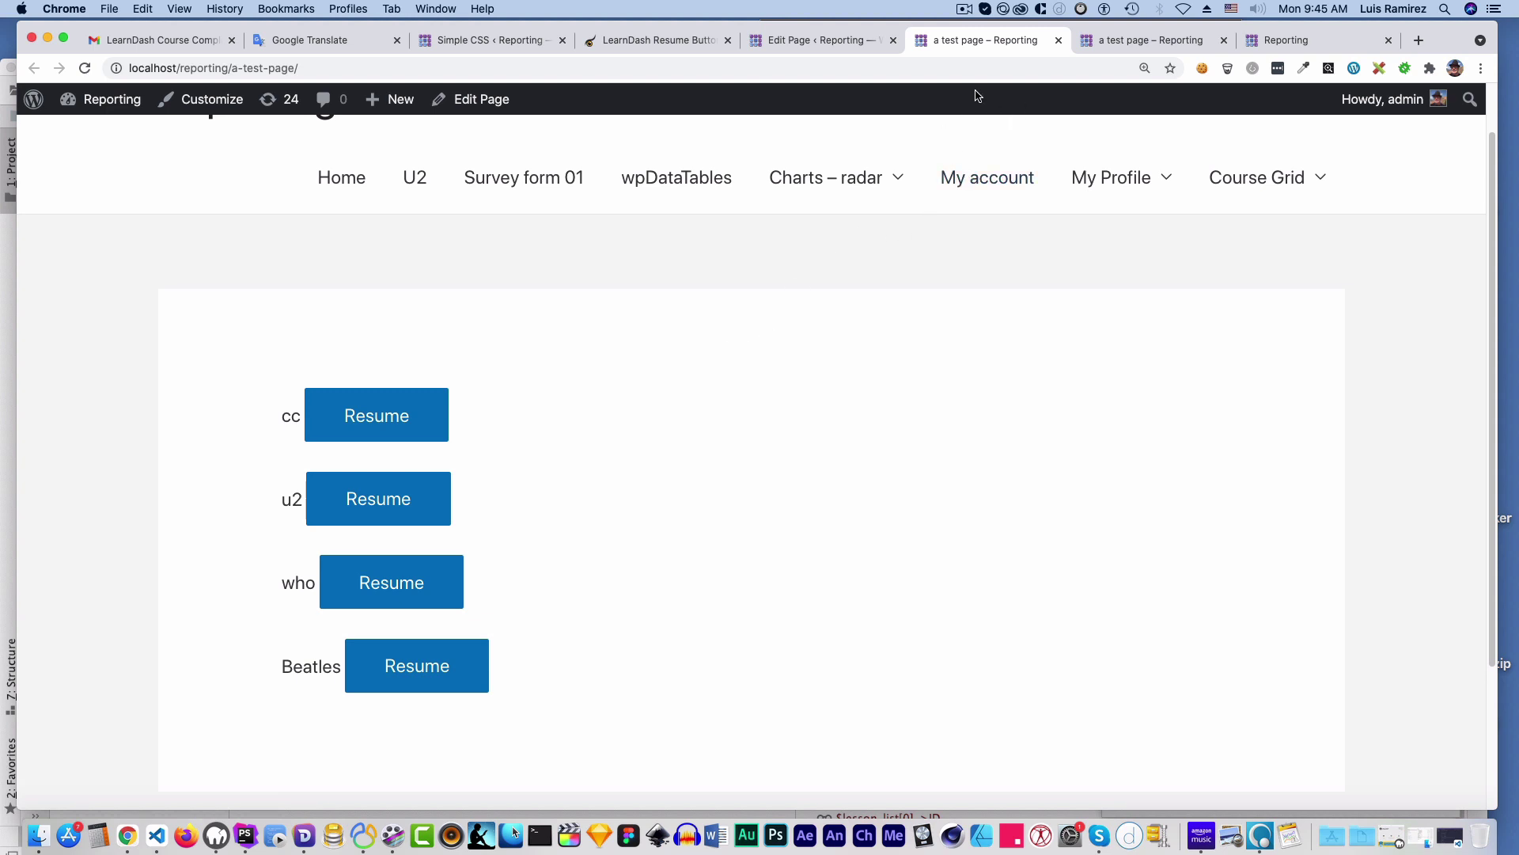
# Switch to the Reporting site's course grid and examine the buttons on the course cards
pyautogui.hotkey('ctrl', 'Tab')
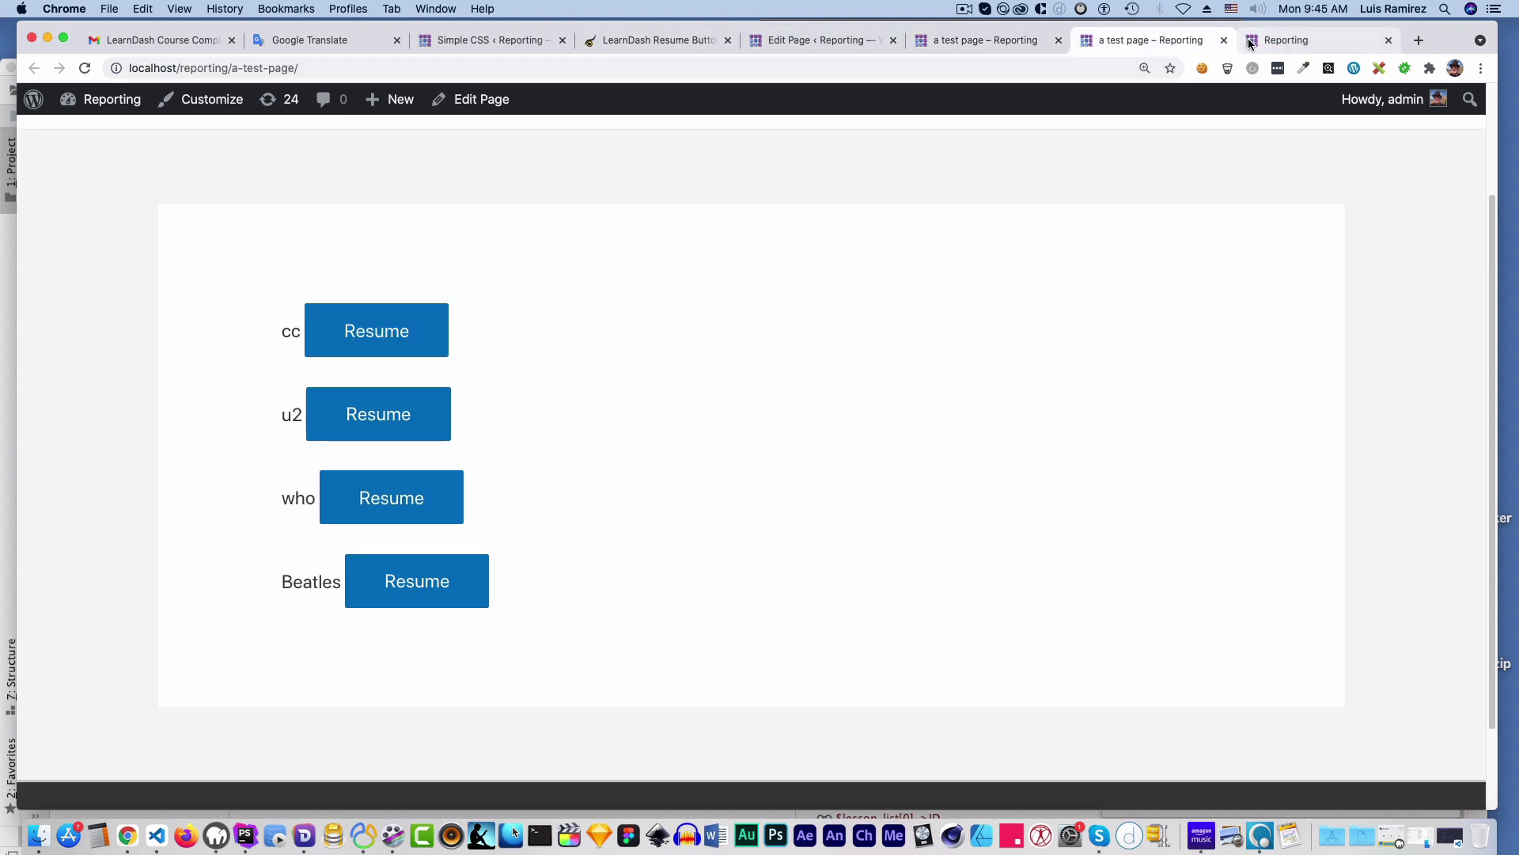
pyautogui.hotkey('ctrl', 'Tab')
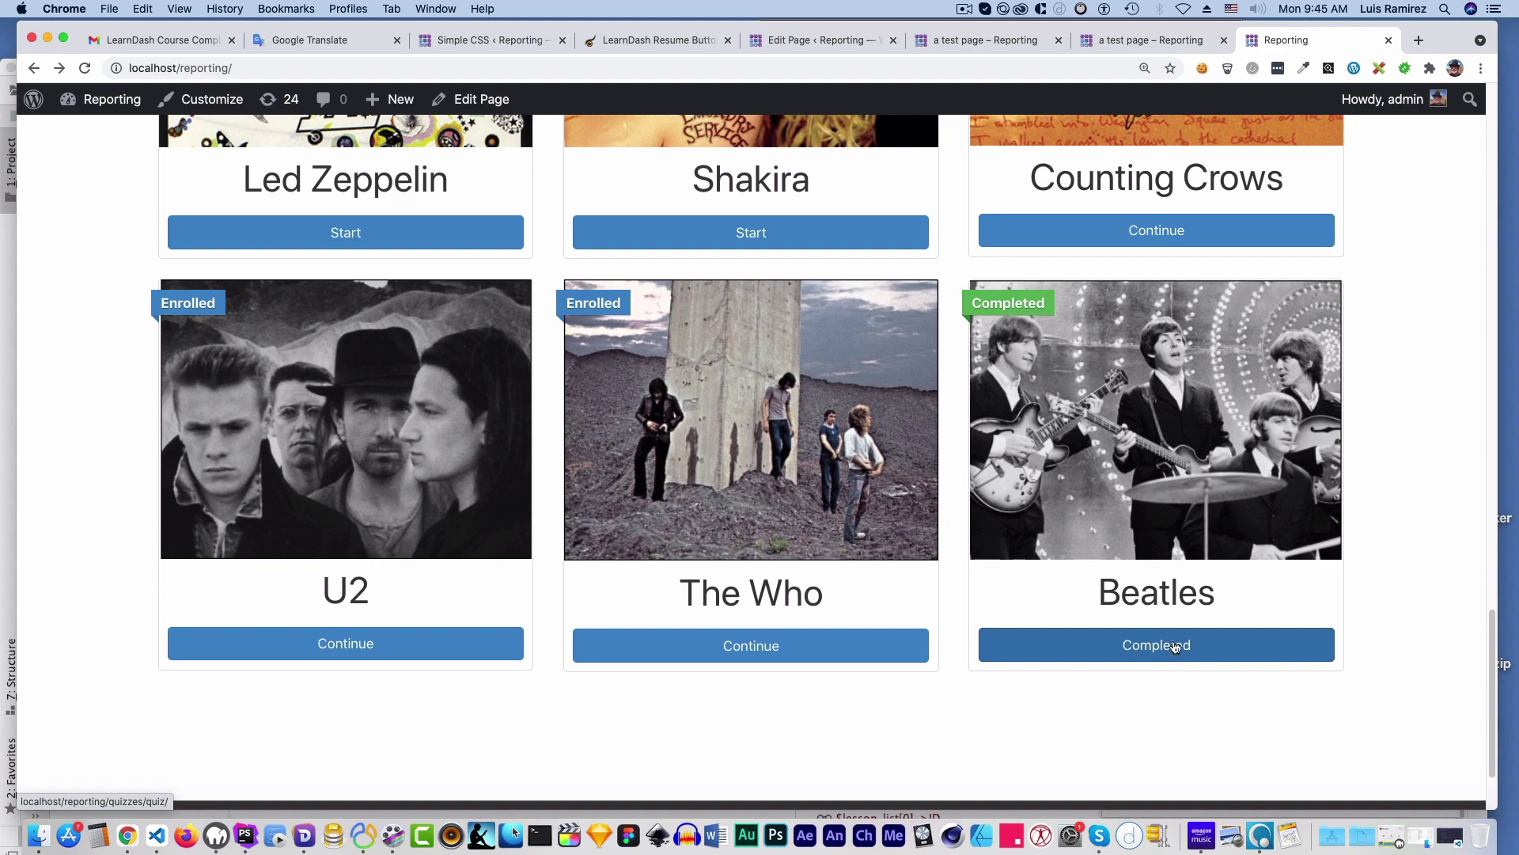
pyautogui.scroll(5, 1175, 646)
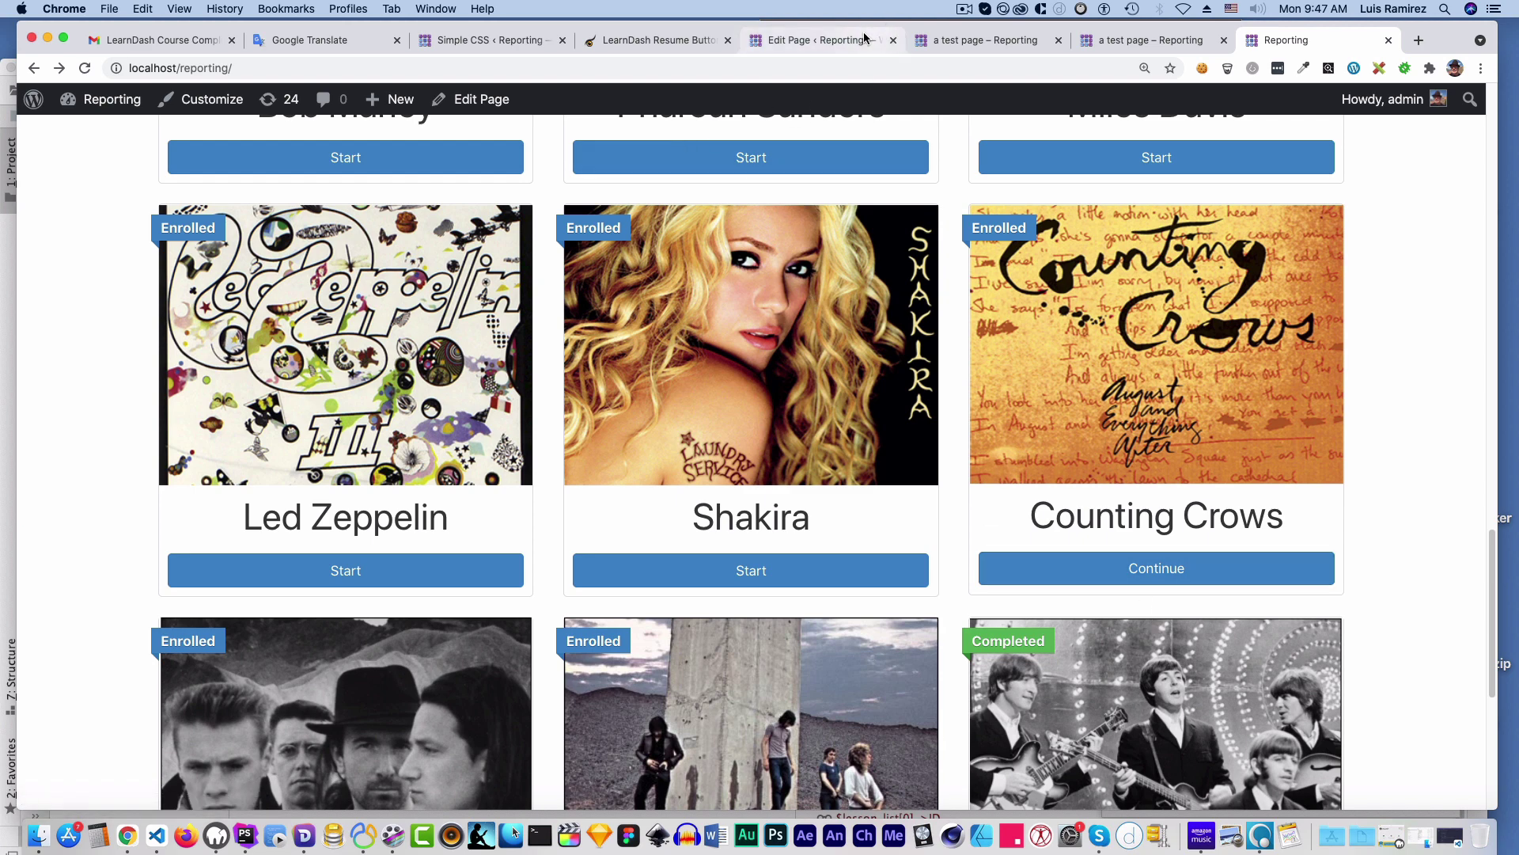
# Open the admin's own profile for editing in a new browser tab and find the Course Info progress details
pyautogui.moveTo(1389, 97)
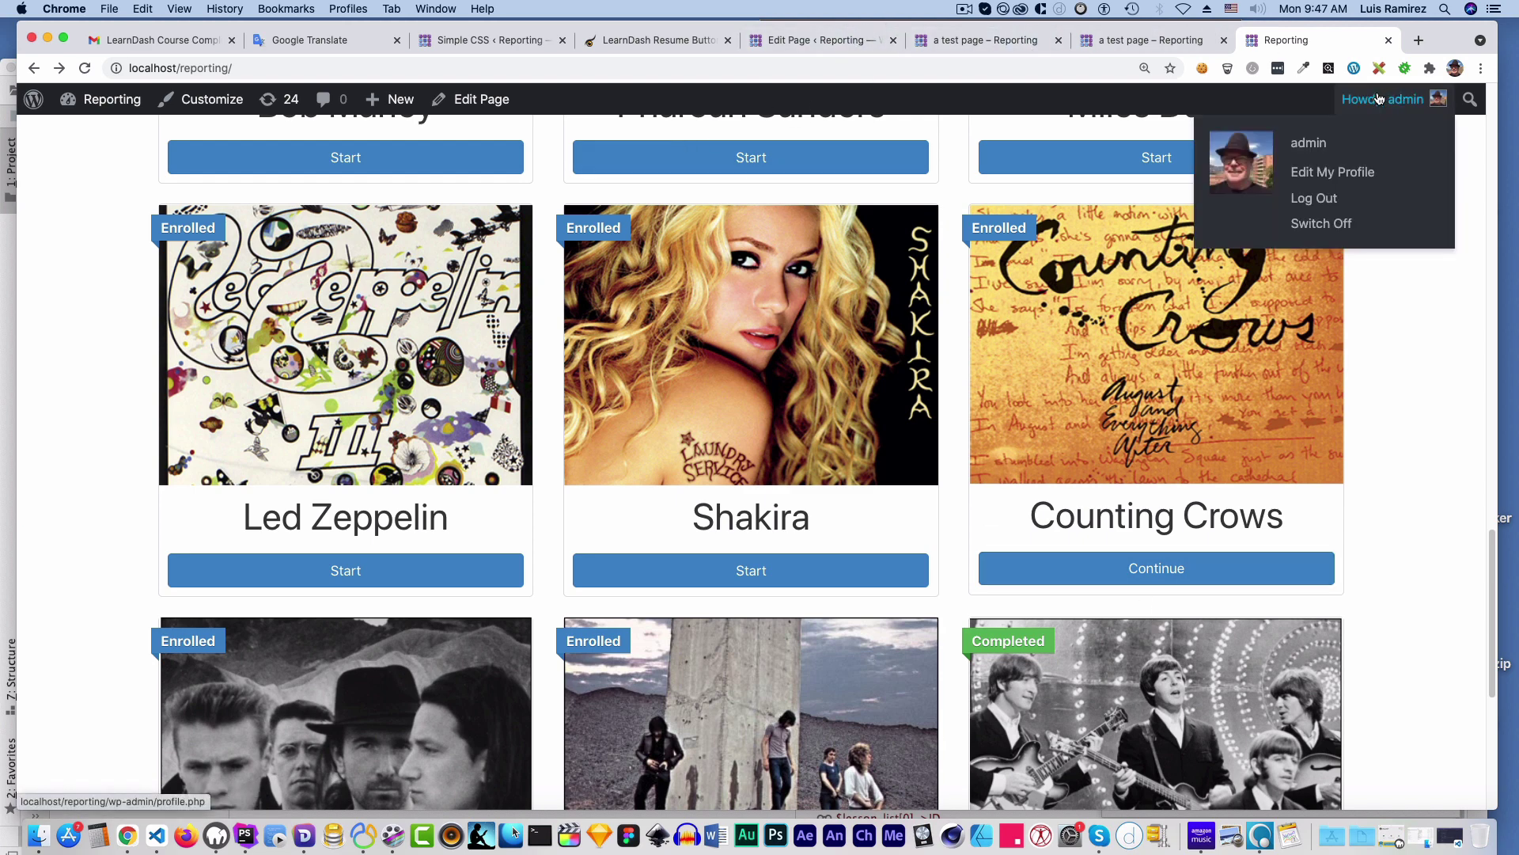
pyautogui.rightClick(1320, 174)
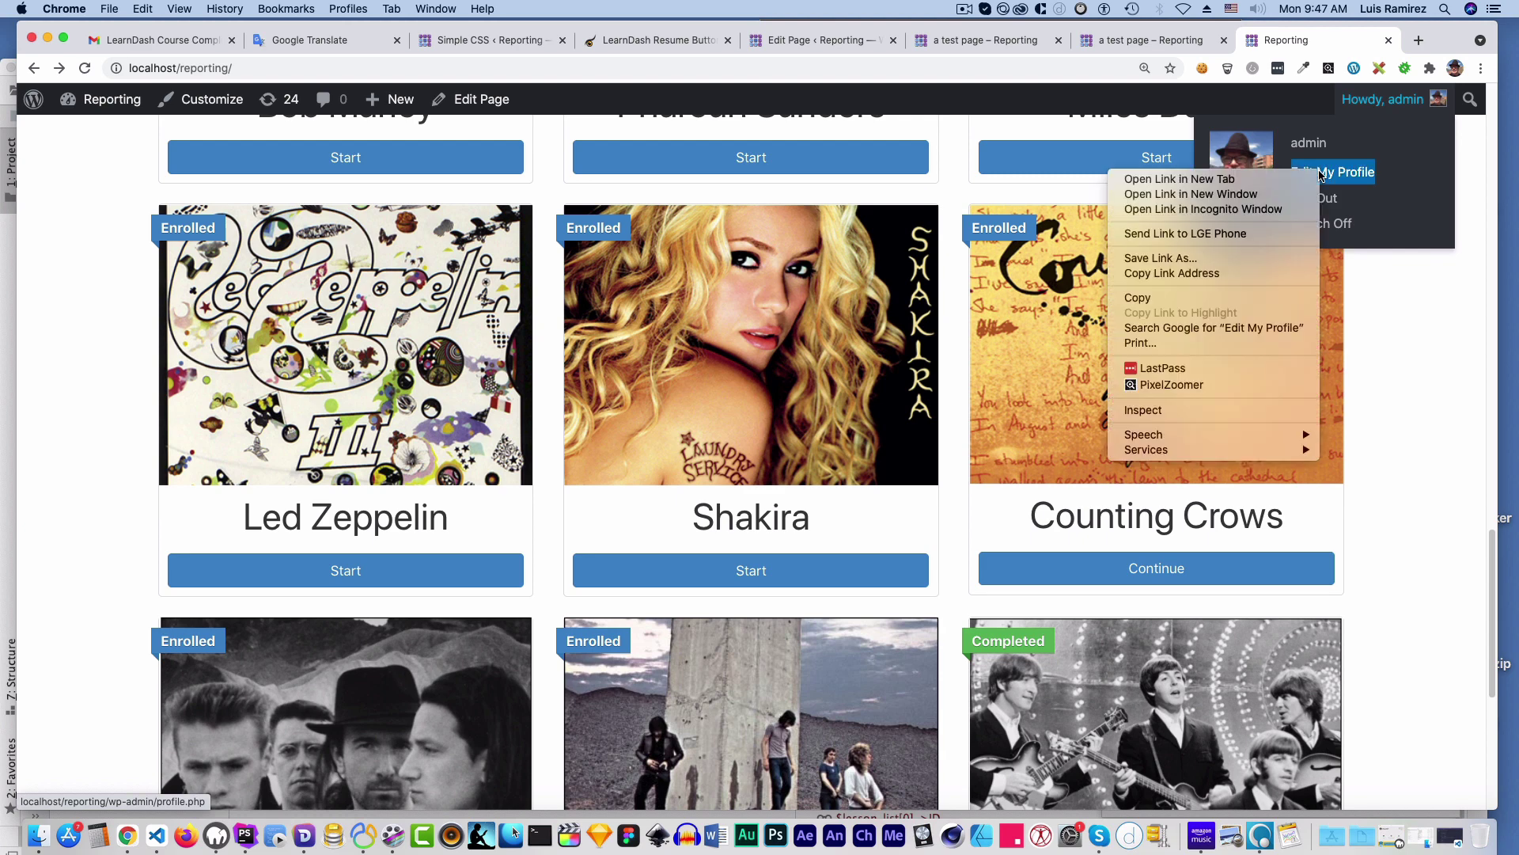
pyautogui.click(1270, 184)
pyautogui.click(1289, 41)
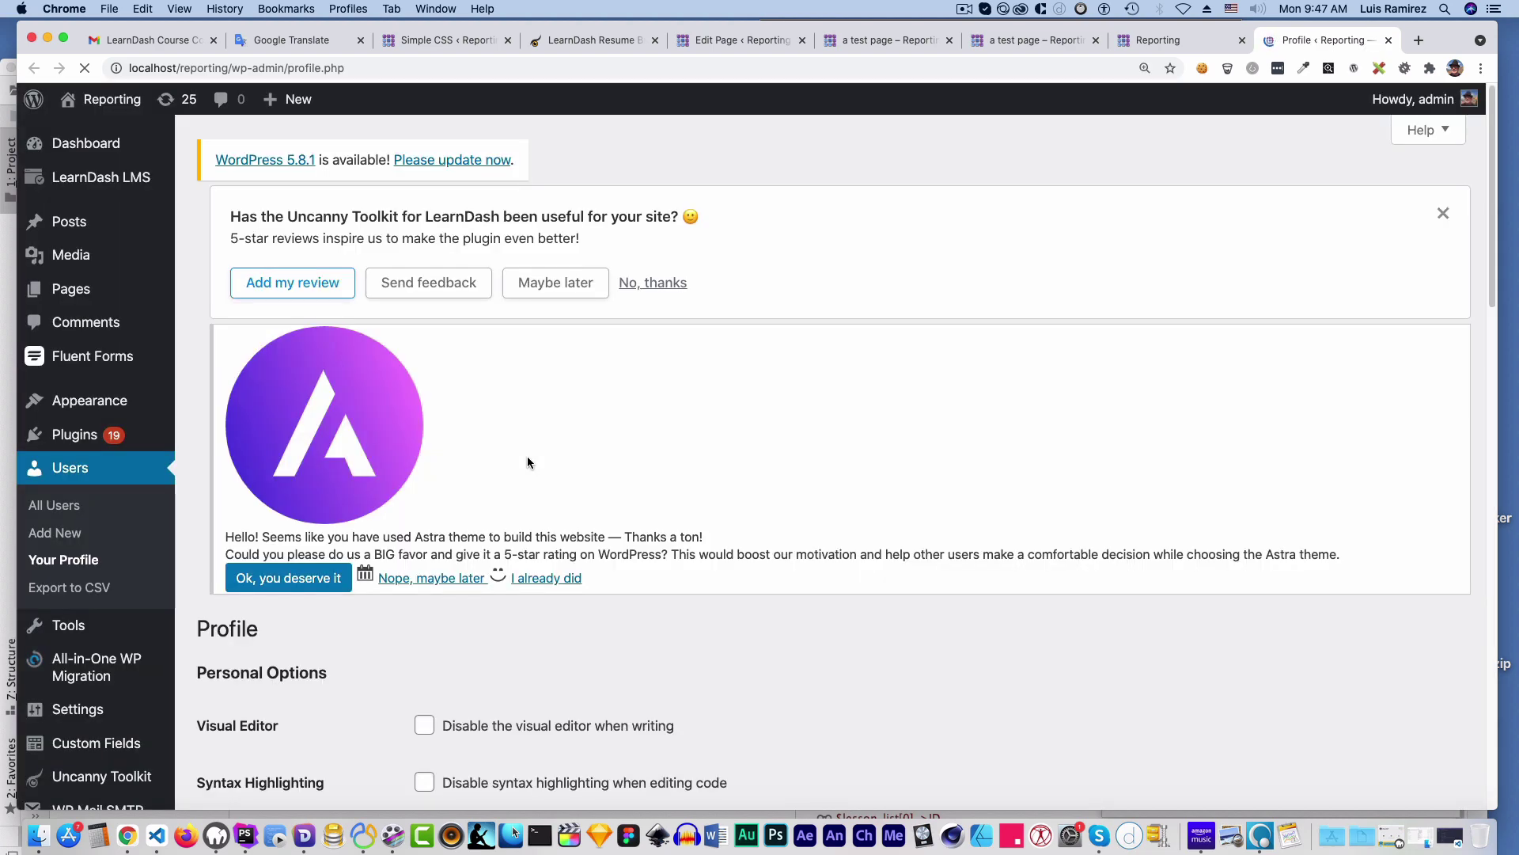
pyautogui.scroll(-20, 567, 472)
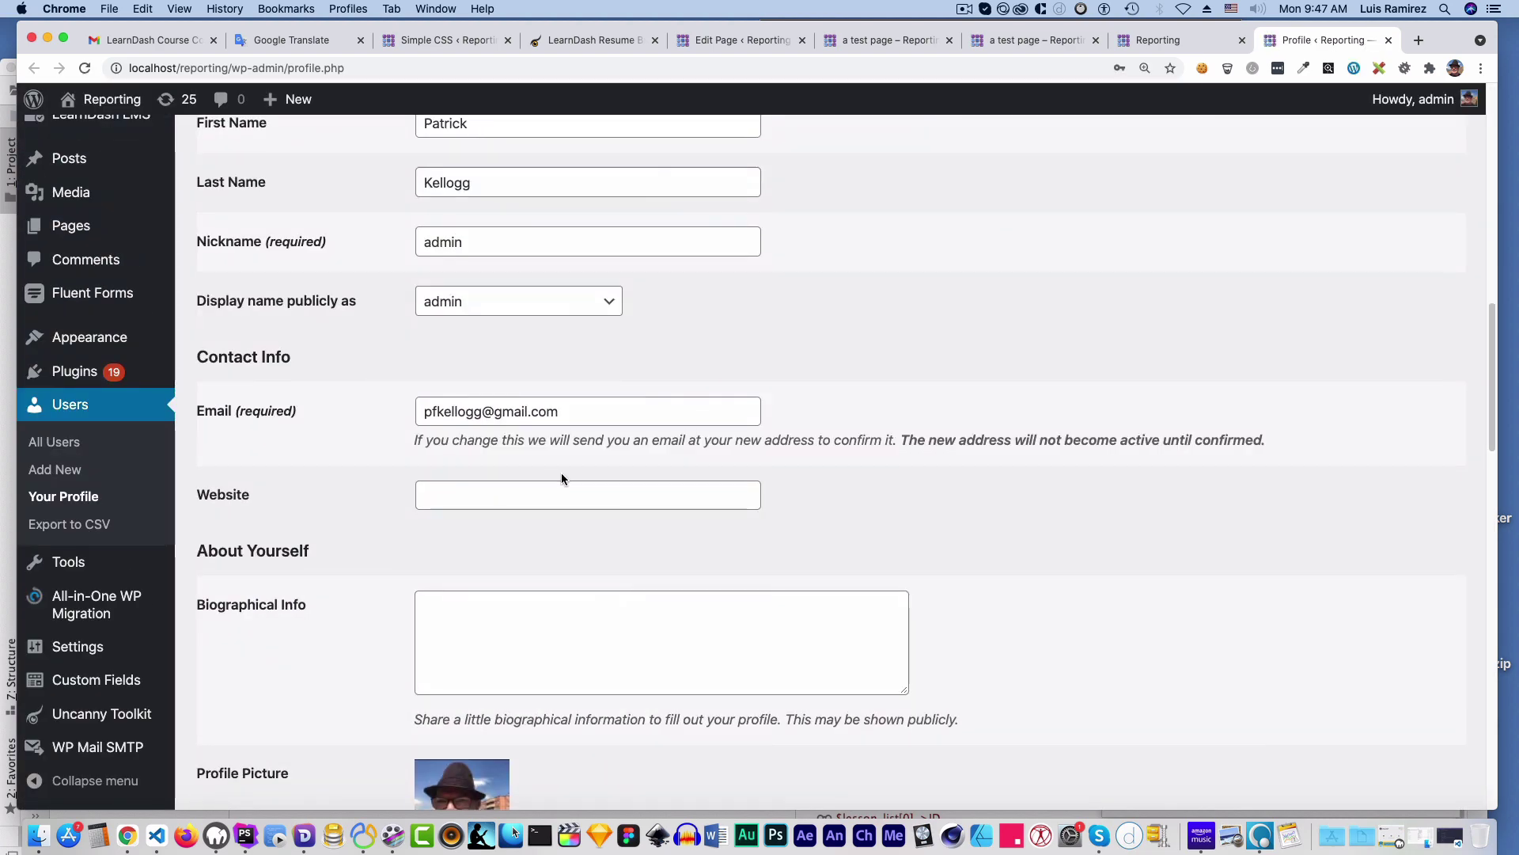
pyautogui.scroll(-15, 561, 473)
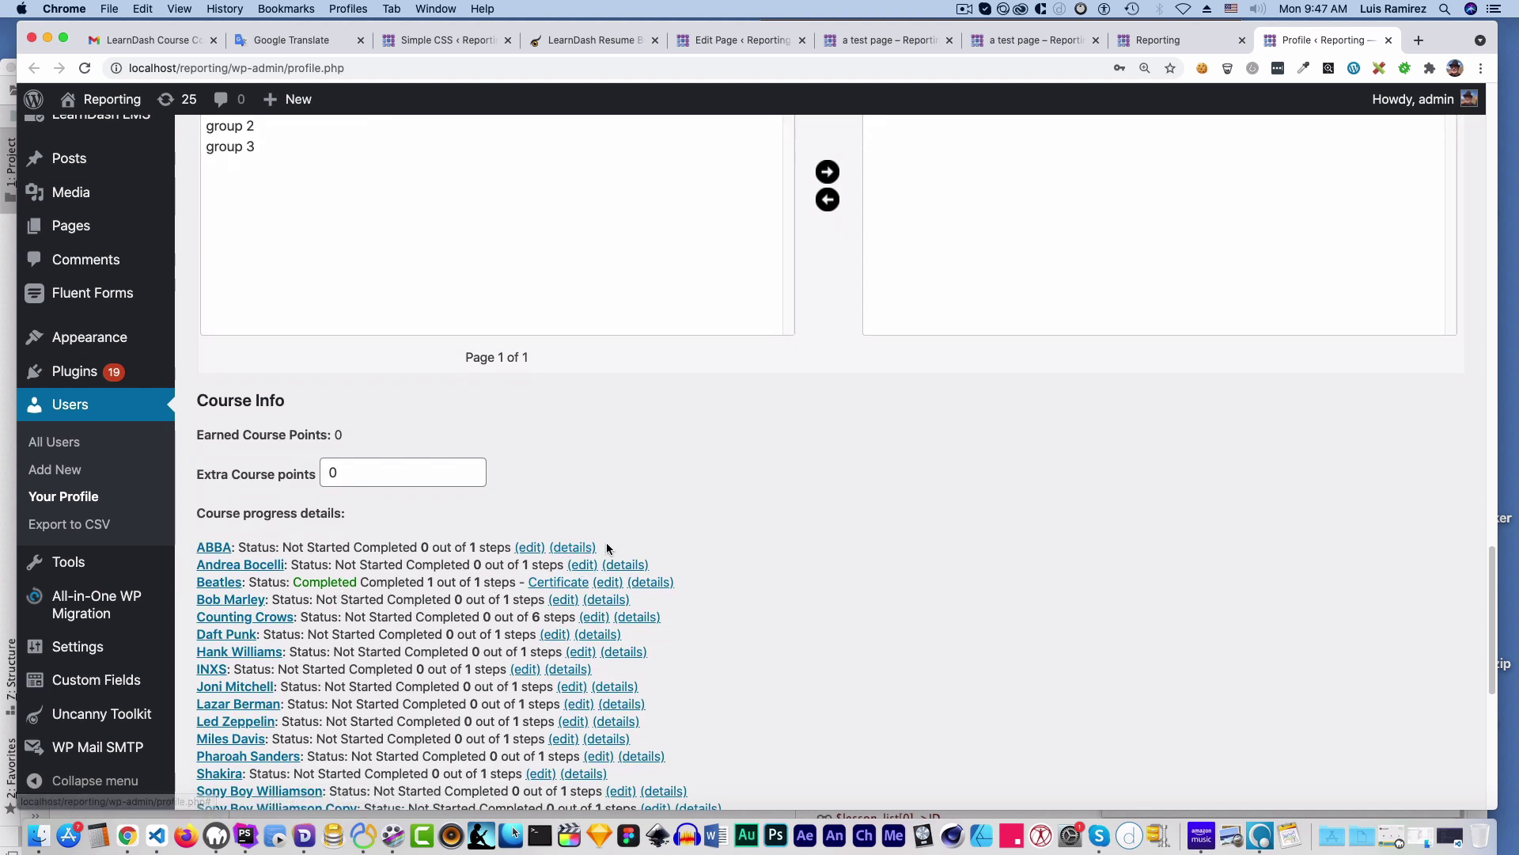
# Open the Beatles course from the progress details in a new browser tab and examine the label under its title
pyautogui.rightClick(215, 587)
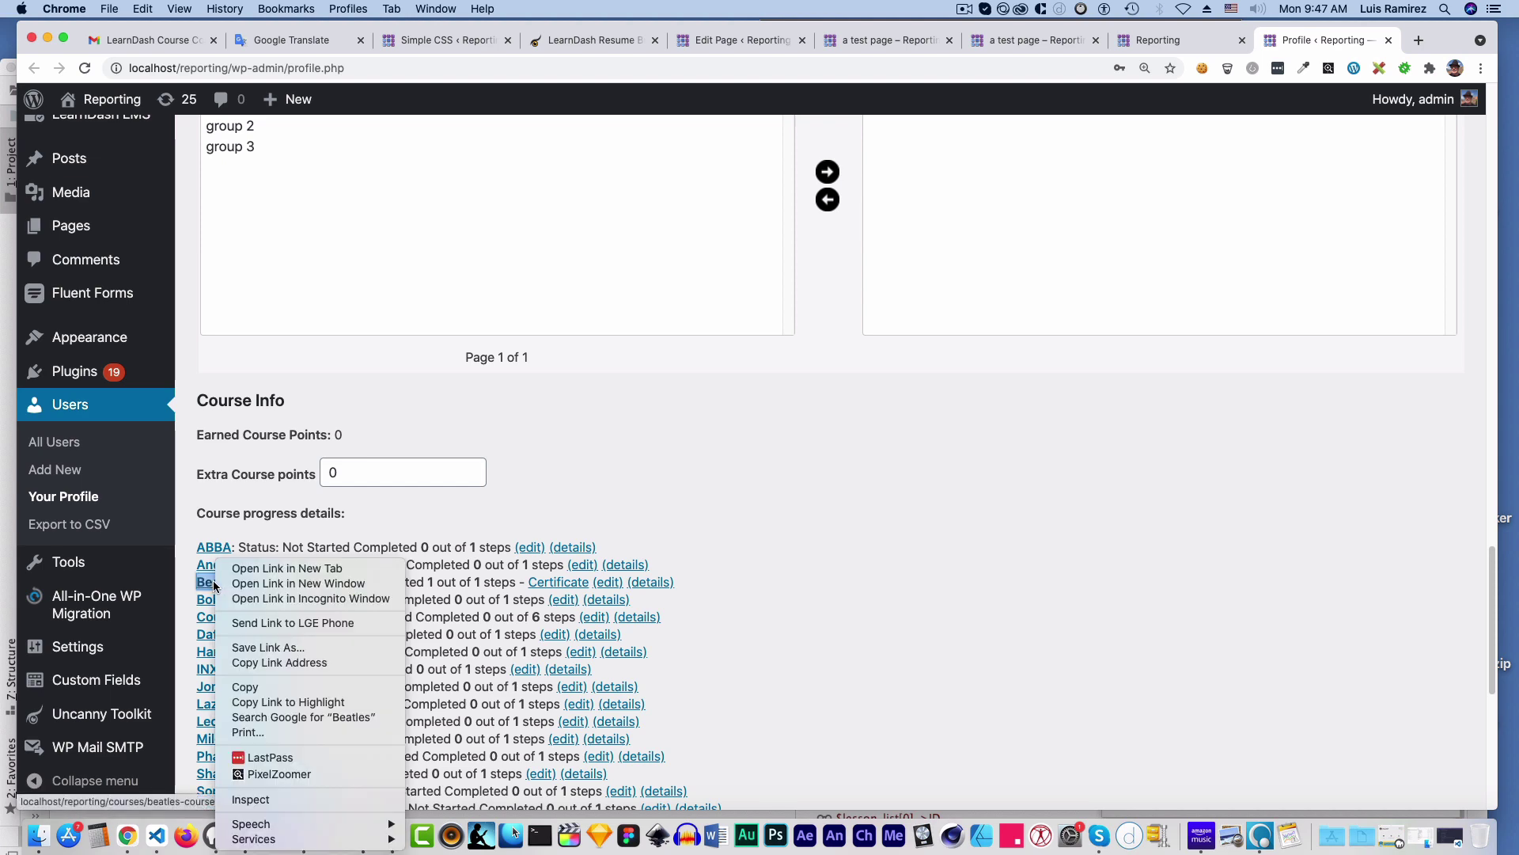
pyautogui.click(309, 567)
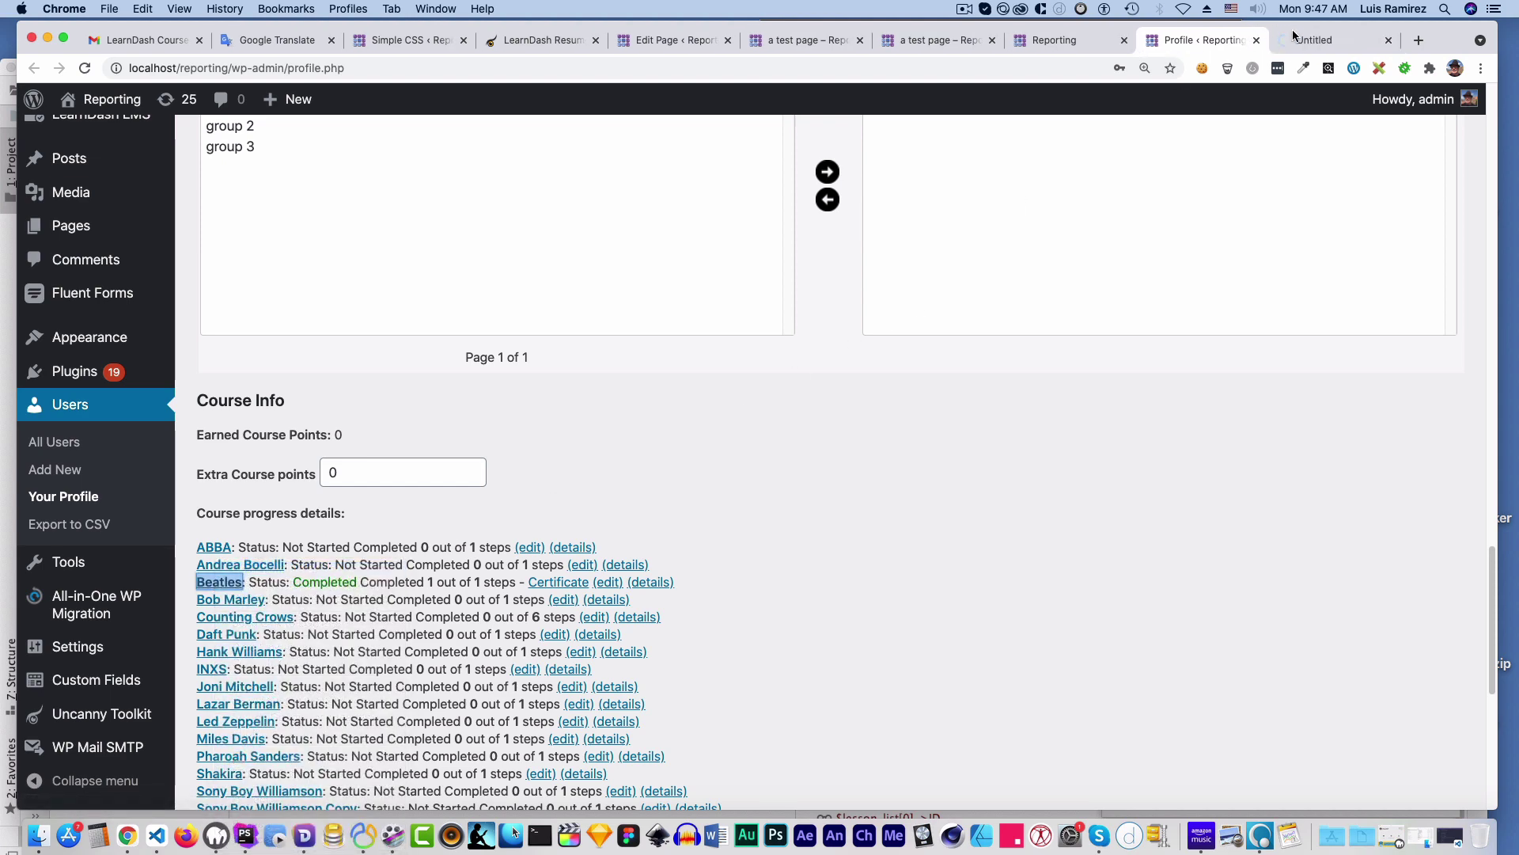
pyautogui.click(1336, 40)
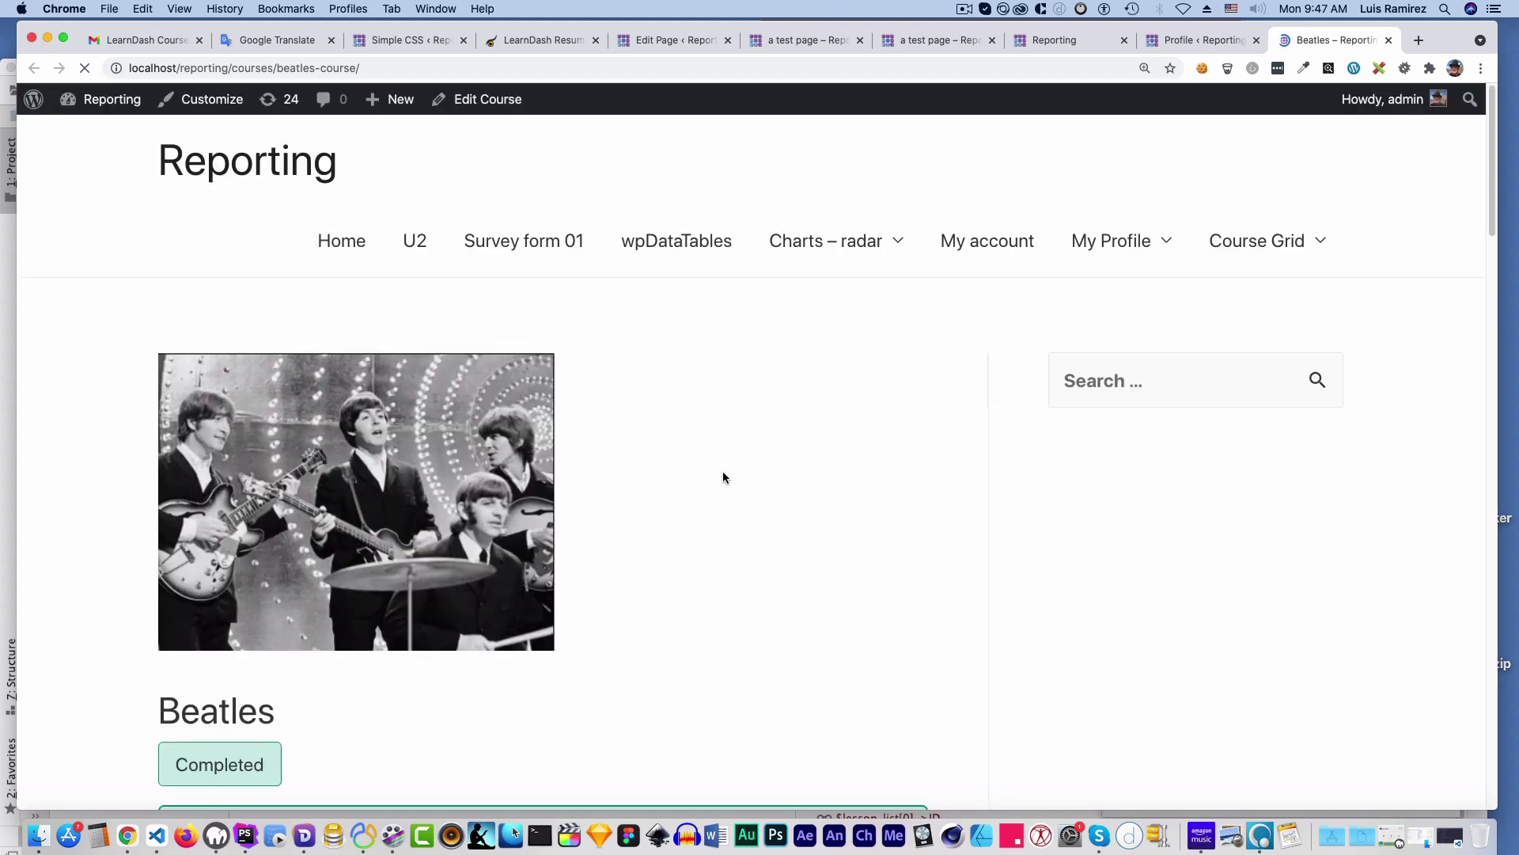
pyautogui.scroll(-2, 721, 473)
pyautogui.scroll(-1, 720, 473)
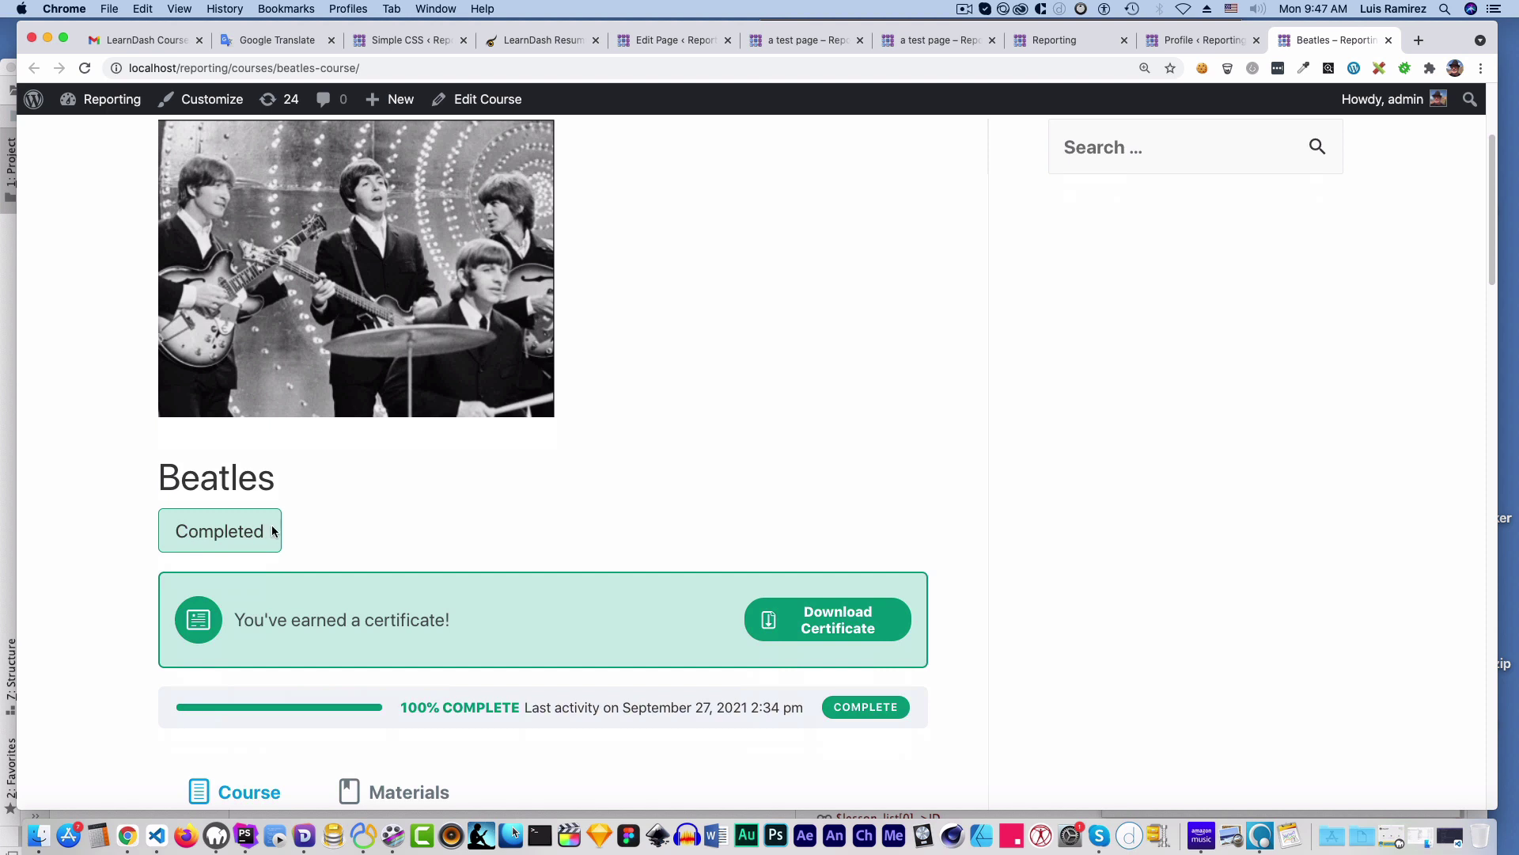
# Inspect the Completed label's pfk-course-completed div and its CSS rules, then move DevTools aside and return to the Beatles course page
pyautogui.rightClick(226, 533)
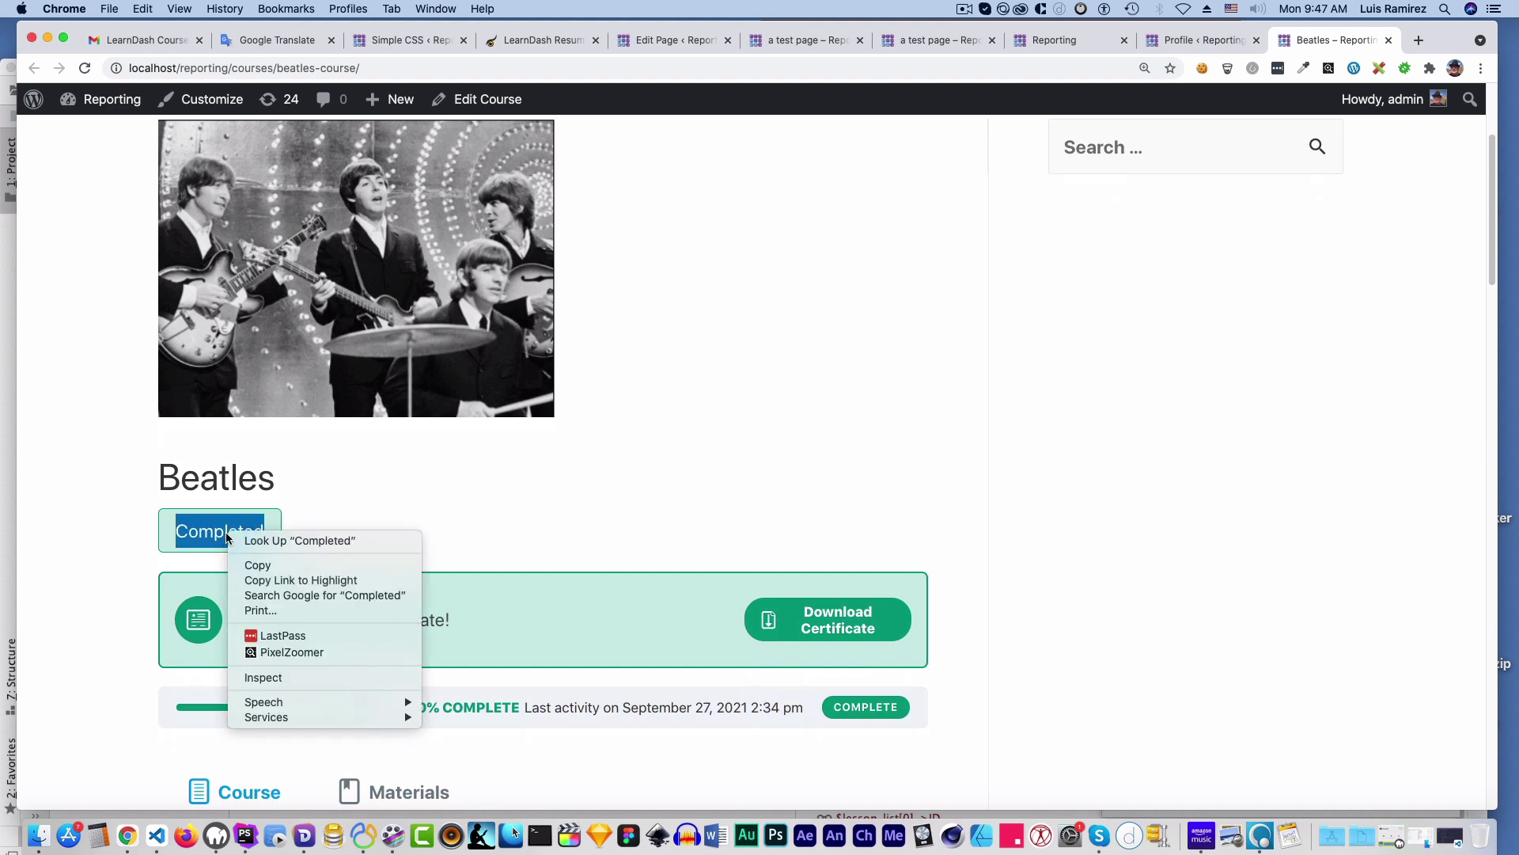
pyautogui.click(286, 677)
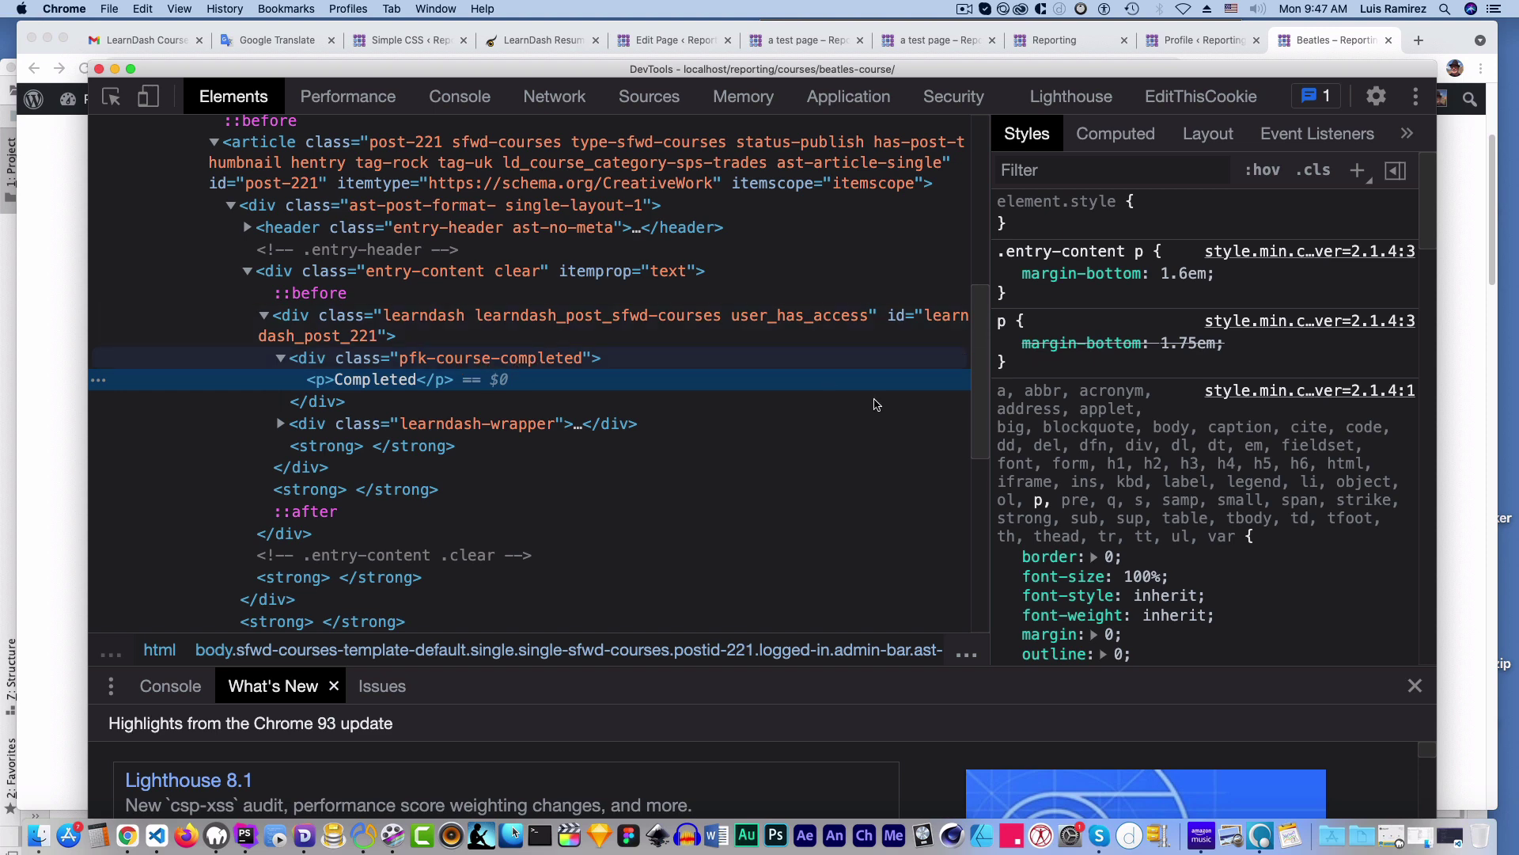
pyautogui.click(601, 361)
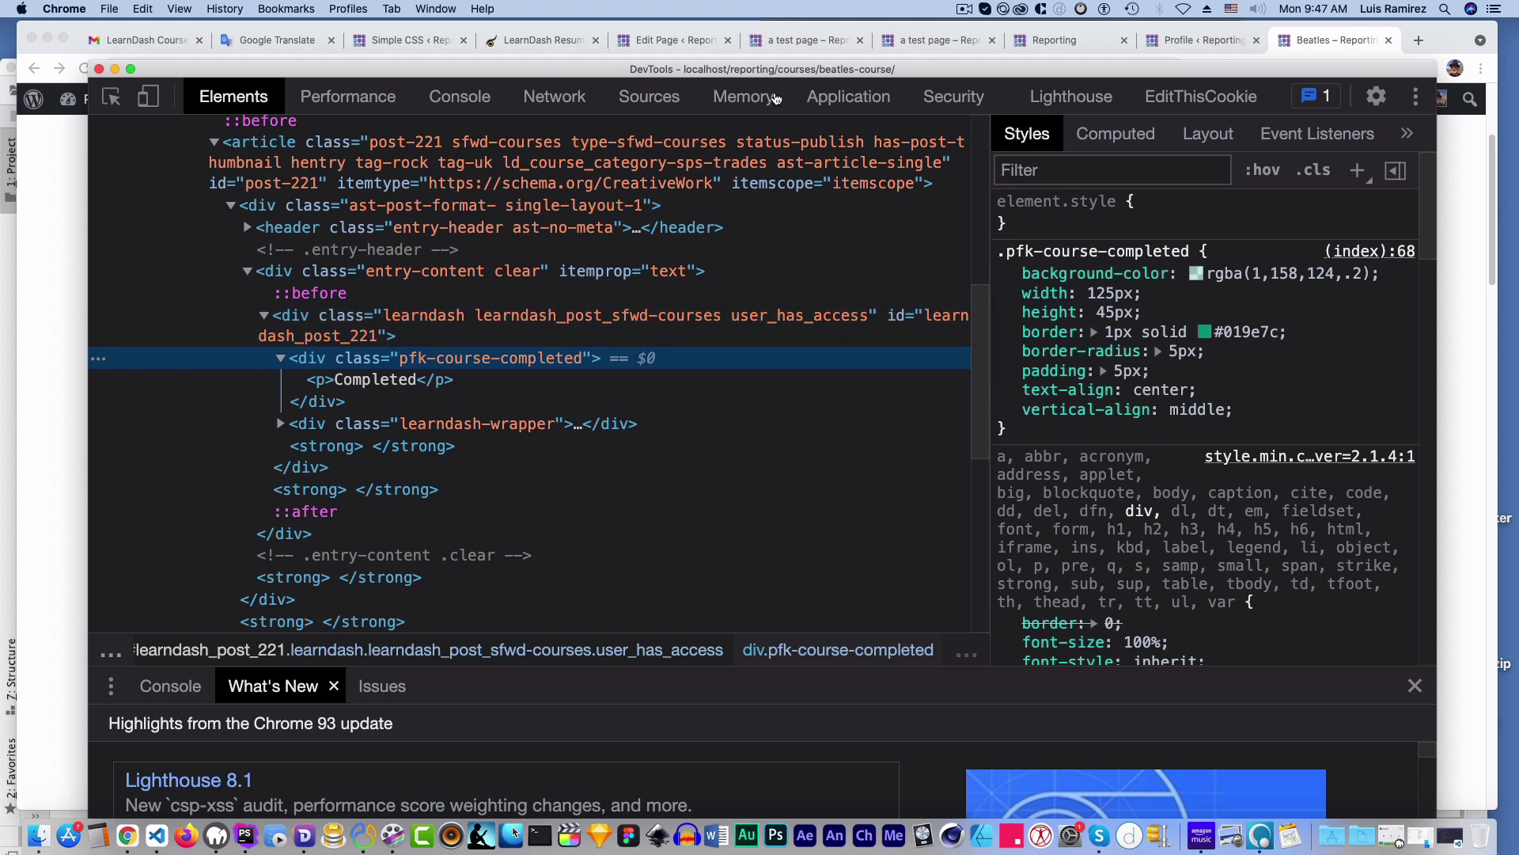
pyautogui.moveTo(204, 68); pyautogui.dragTo(1504, 106)
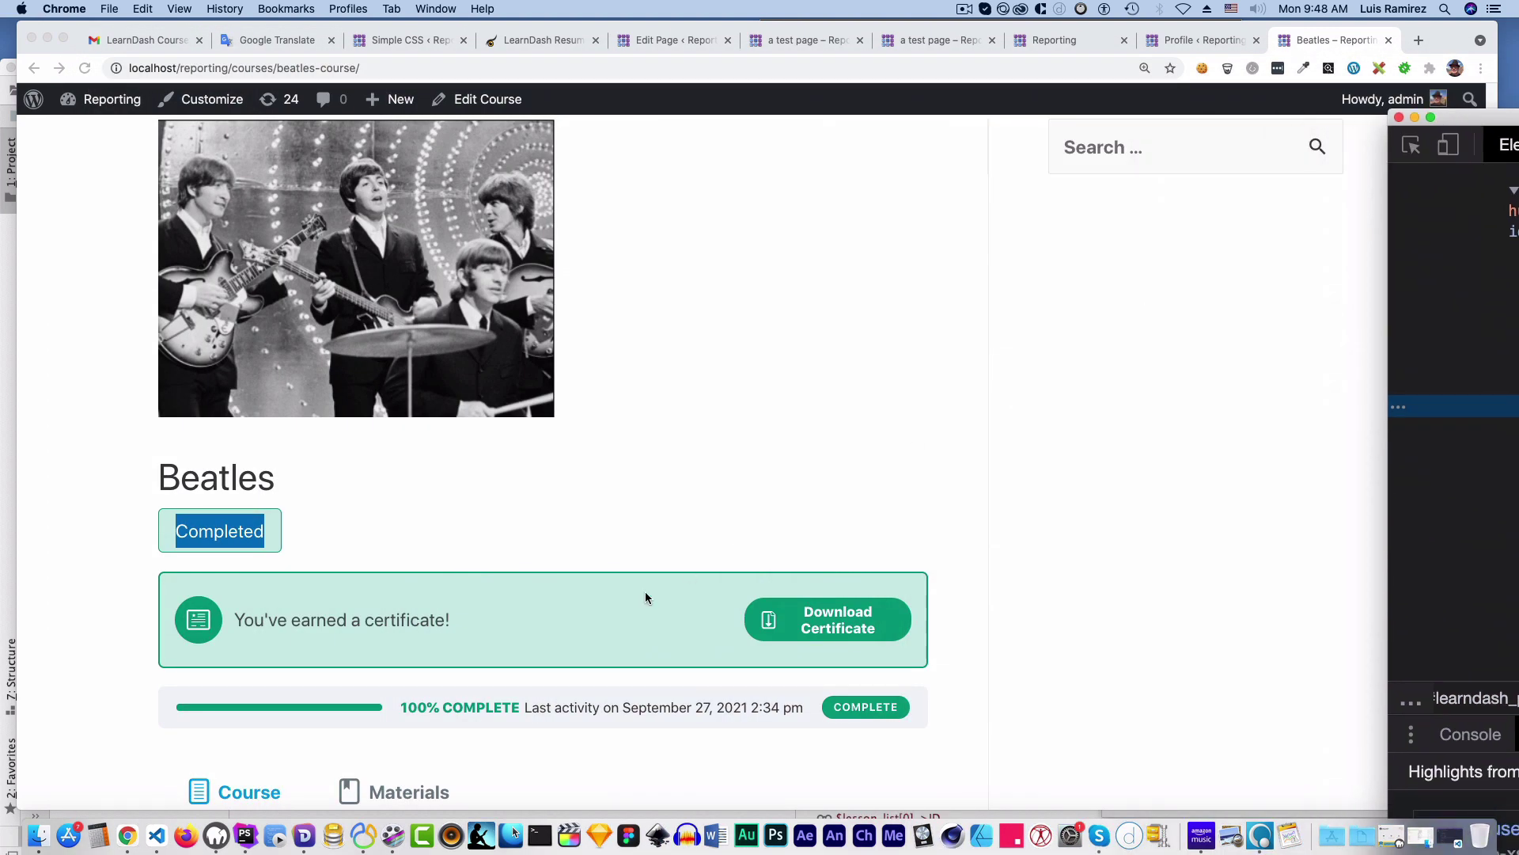
pyautogui.click(515, 505)
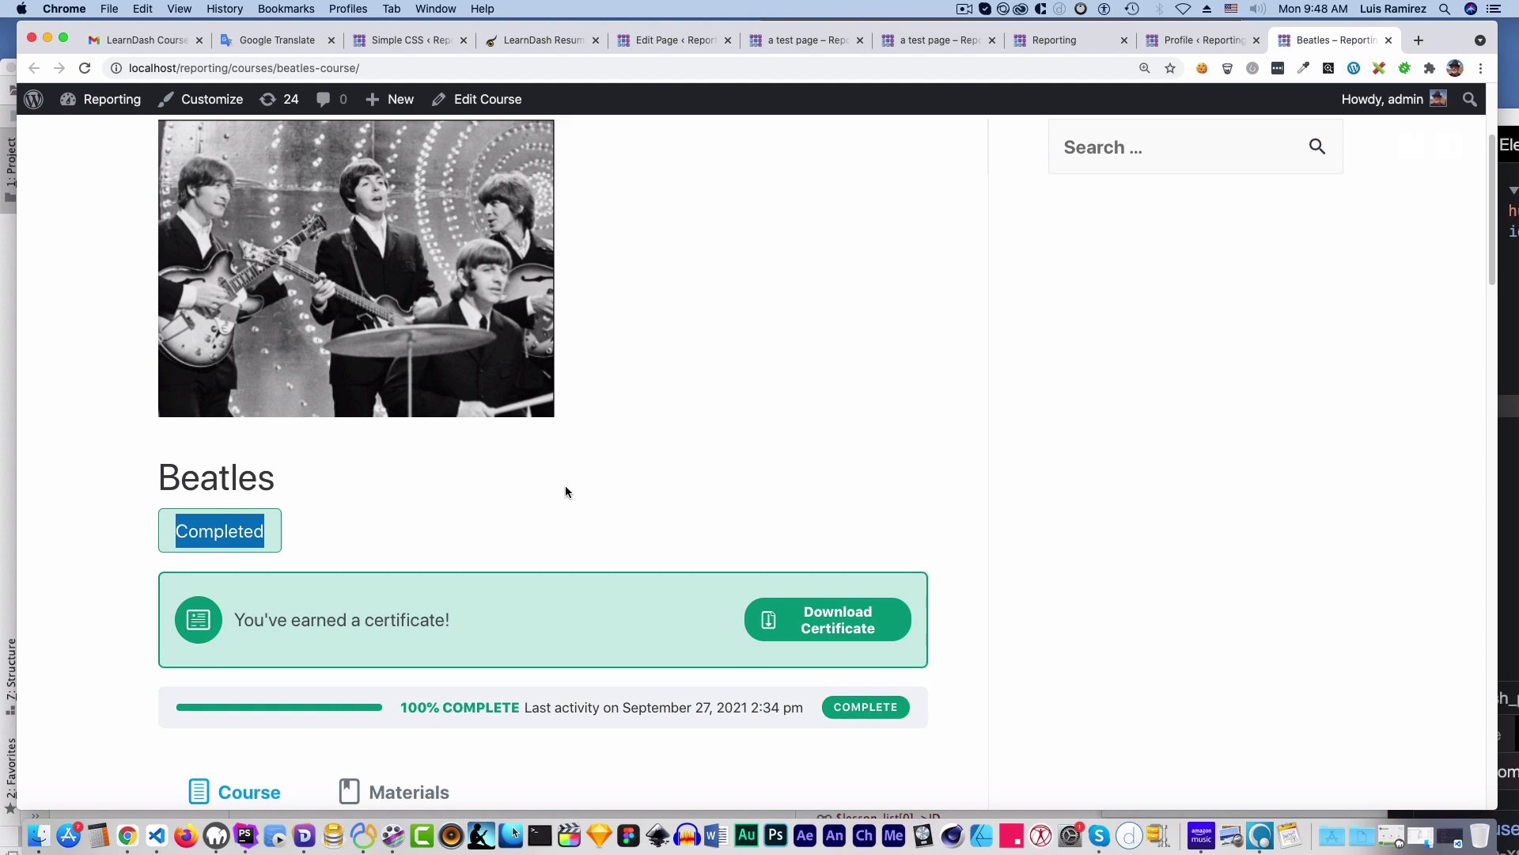
# Open the Bob Marley course from the profile's progress details in a new browser tab and start the course
pyautogui.click(1164, 45)
pyautogui.scroll(-1, 420, 492)
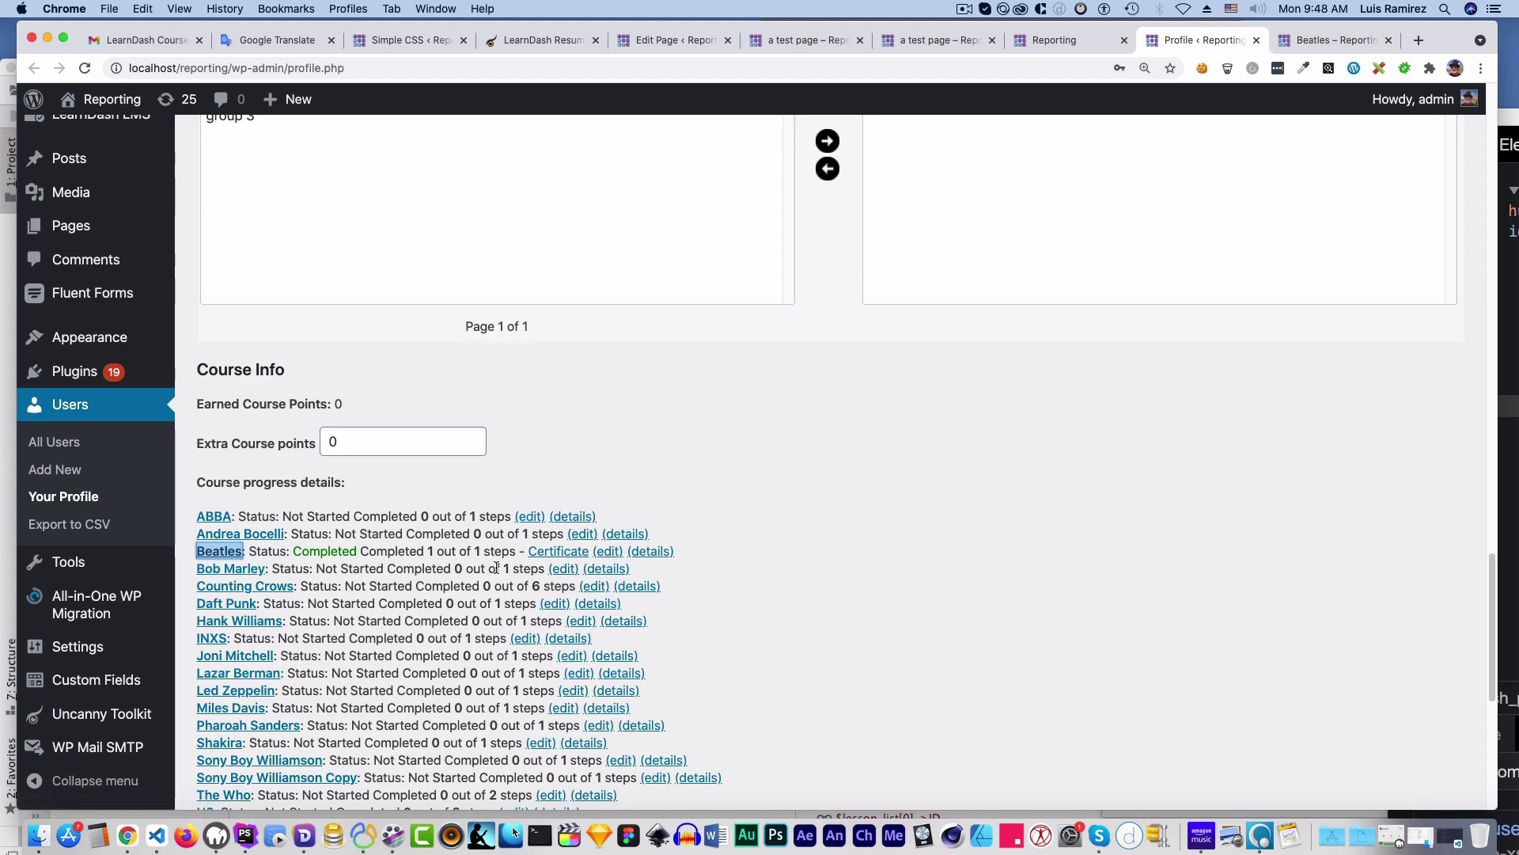
pyautogui.rightClick(226, 567)
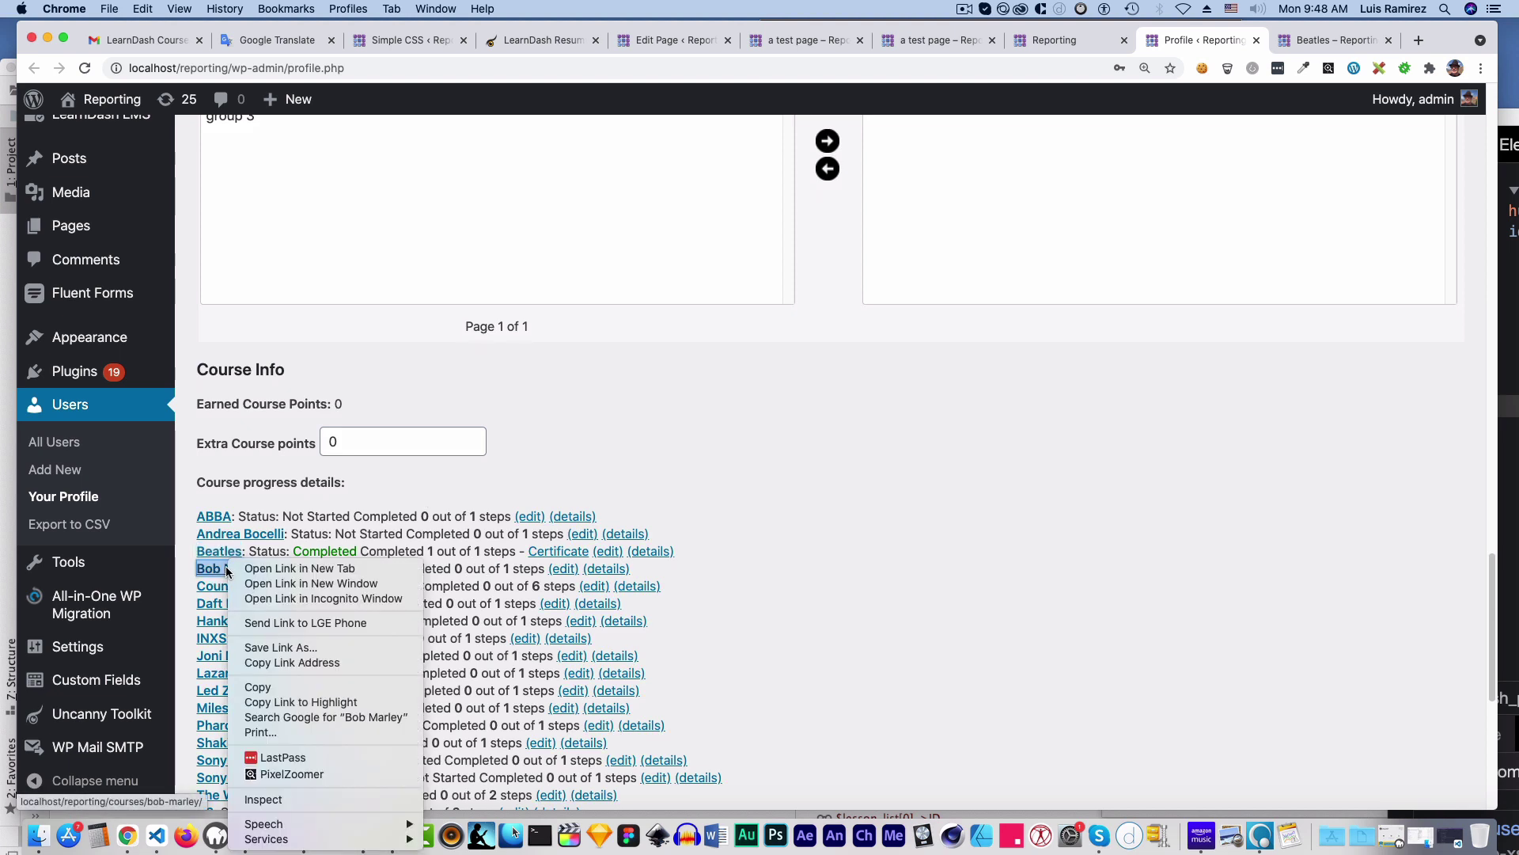
pyautogui.click(297, 568)
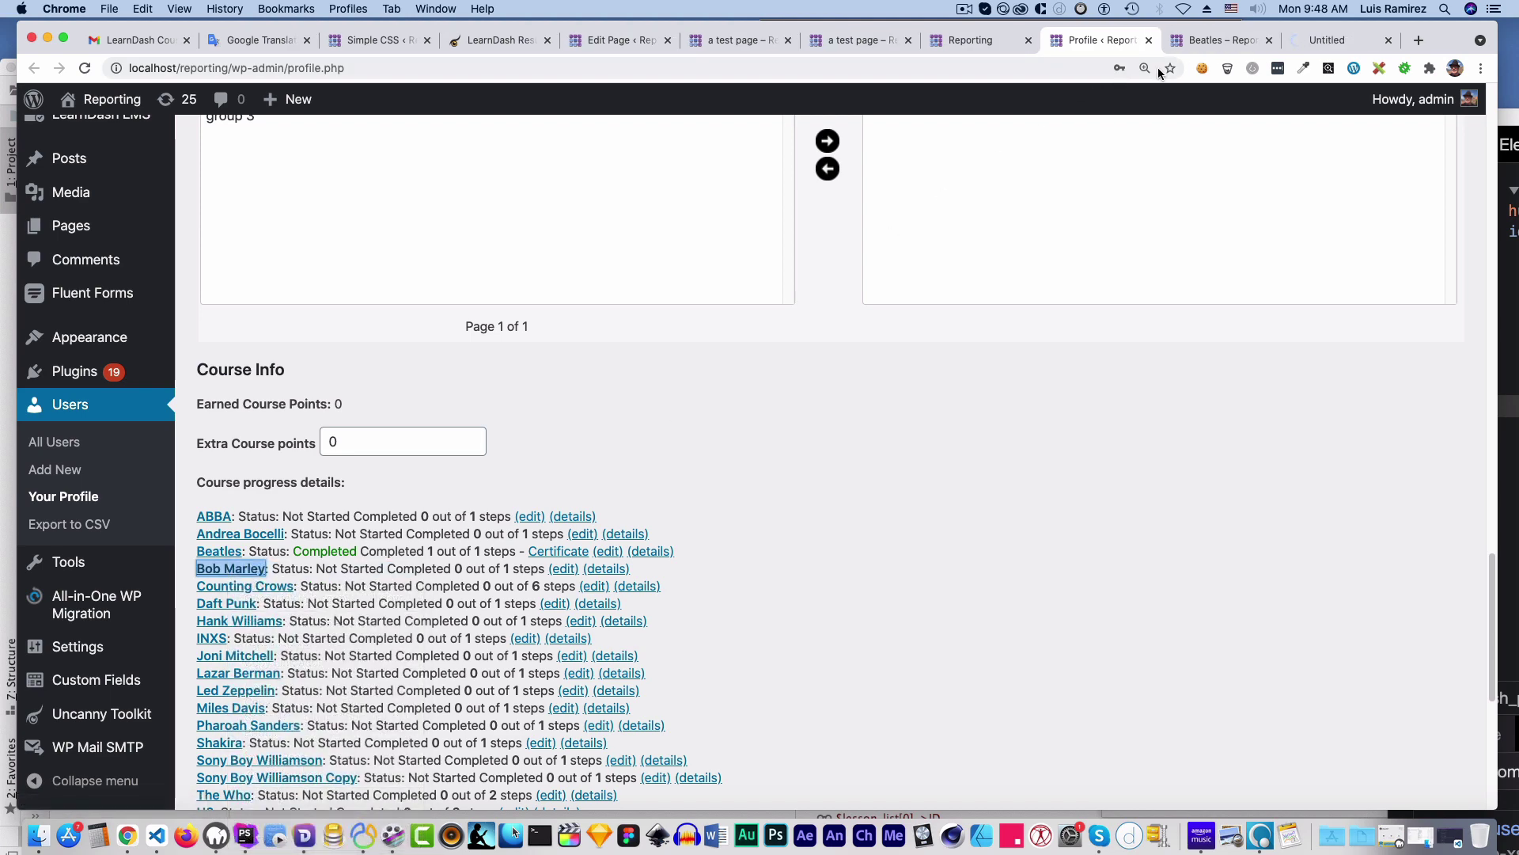
pyautogui.click(1338, 39)
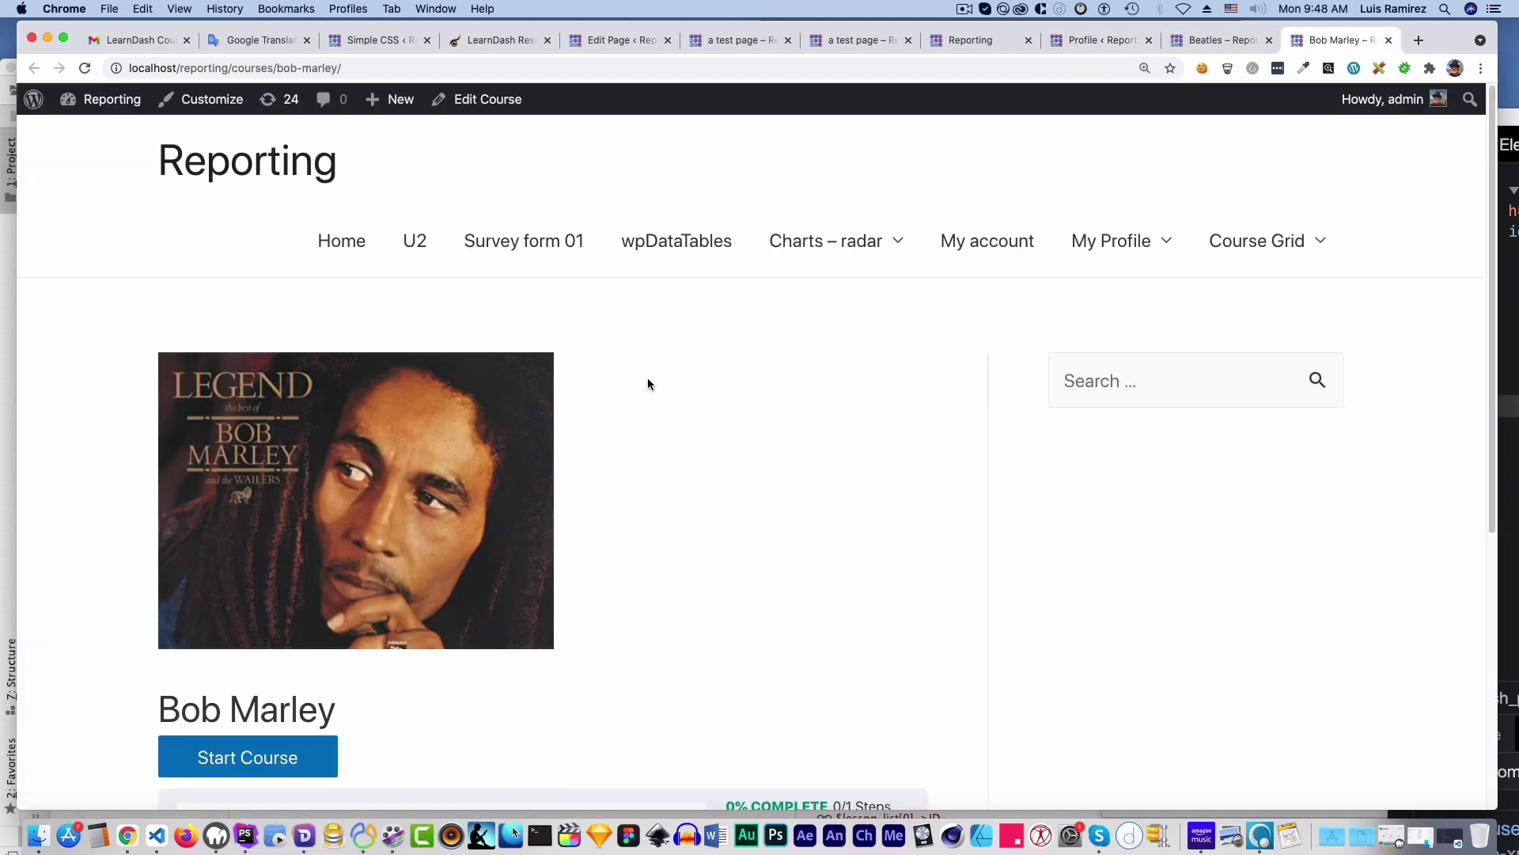
pyautogui.scroll(-5, 652, 376)
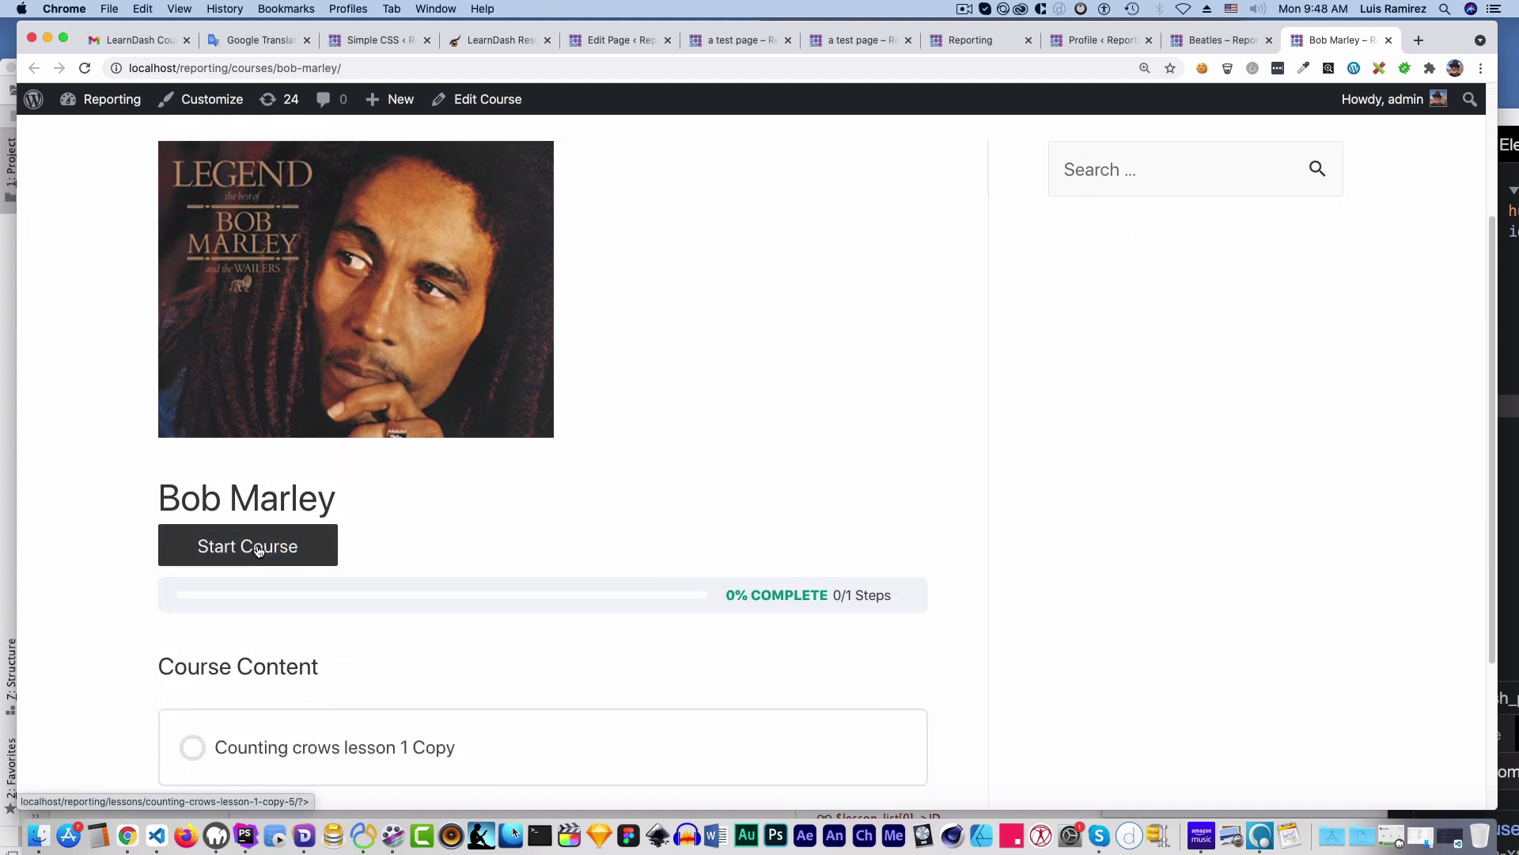
pyautogui.scroll(-1, 540, 463)
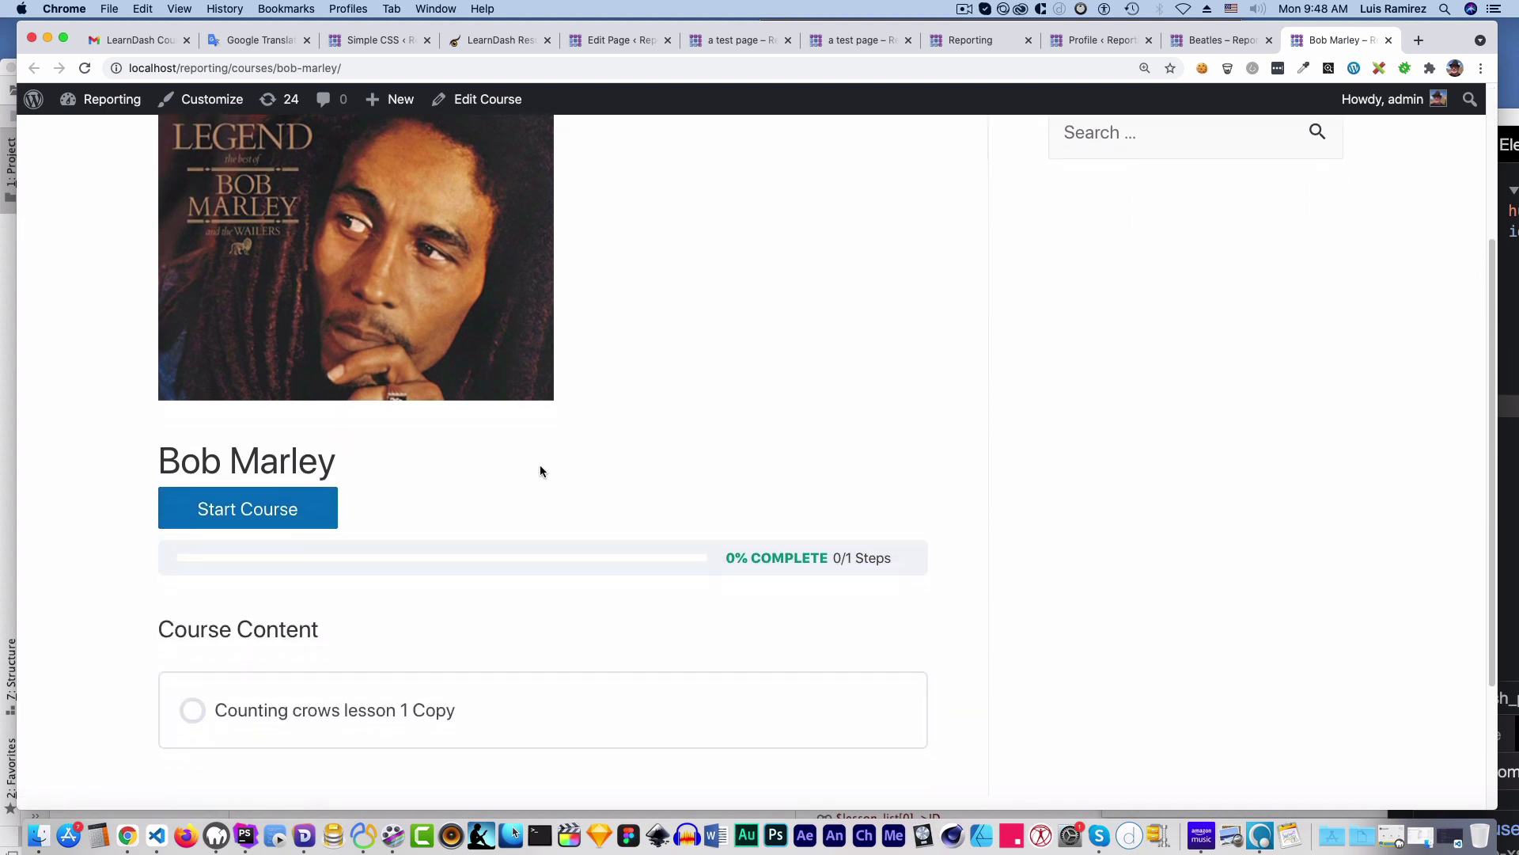
pyautogui.click(270, 511)
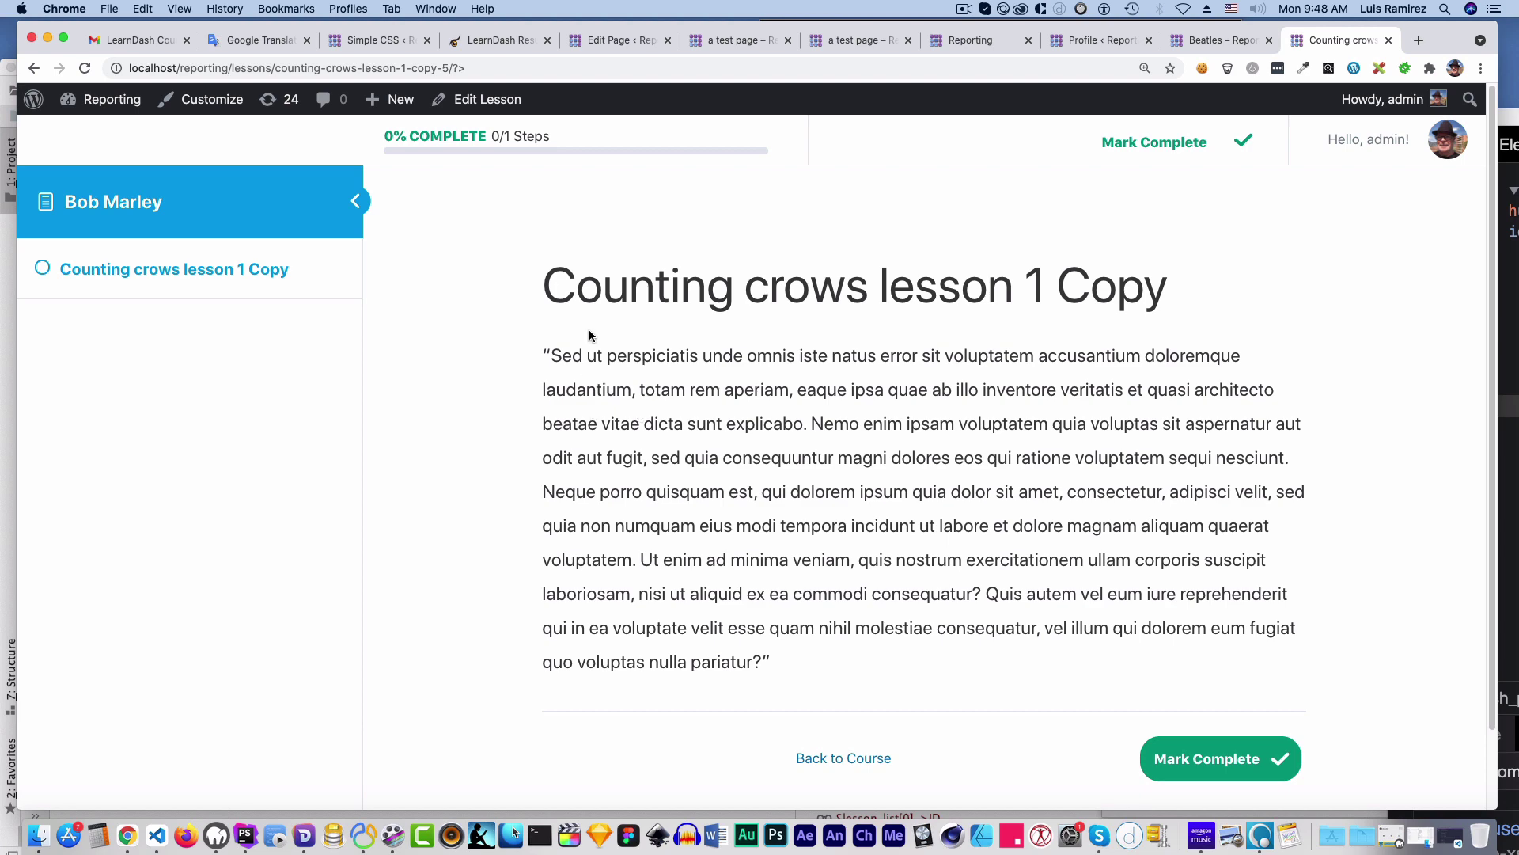
# In the profile's Counting Crows details, mark Counting crows lesson 1, a lesson, orphan lesson and cc lesson 2 complete, and update the profile
pyautogui.click(1073, 39)
pyautogui.scroll(-3, 709, 391)
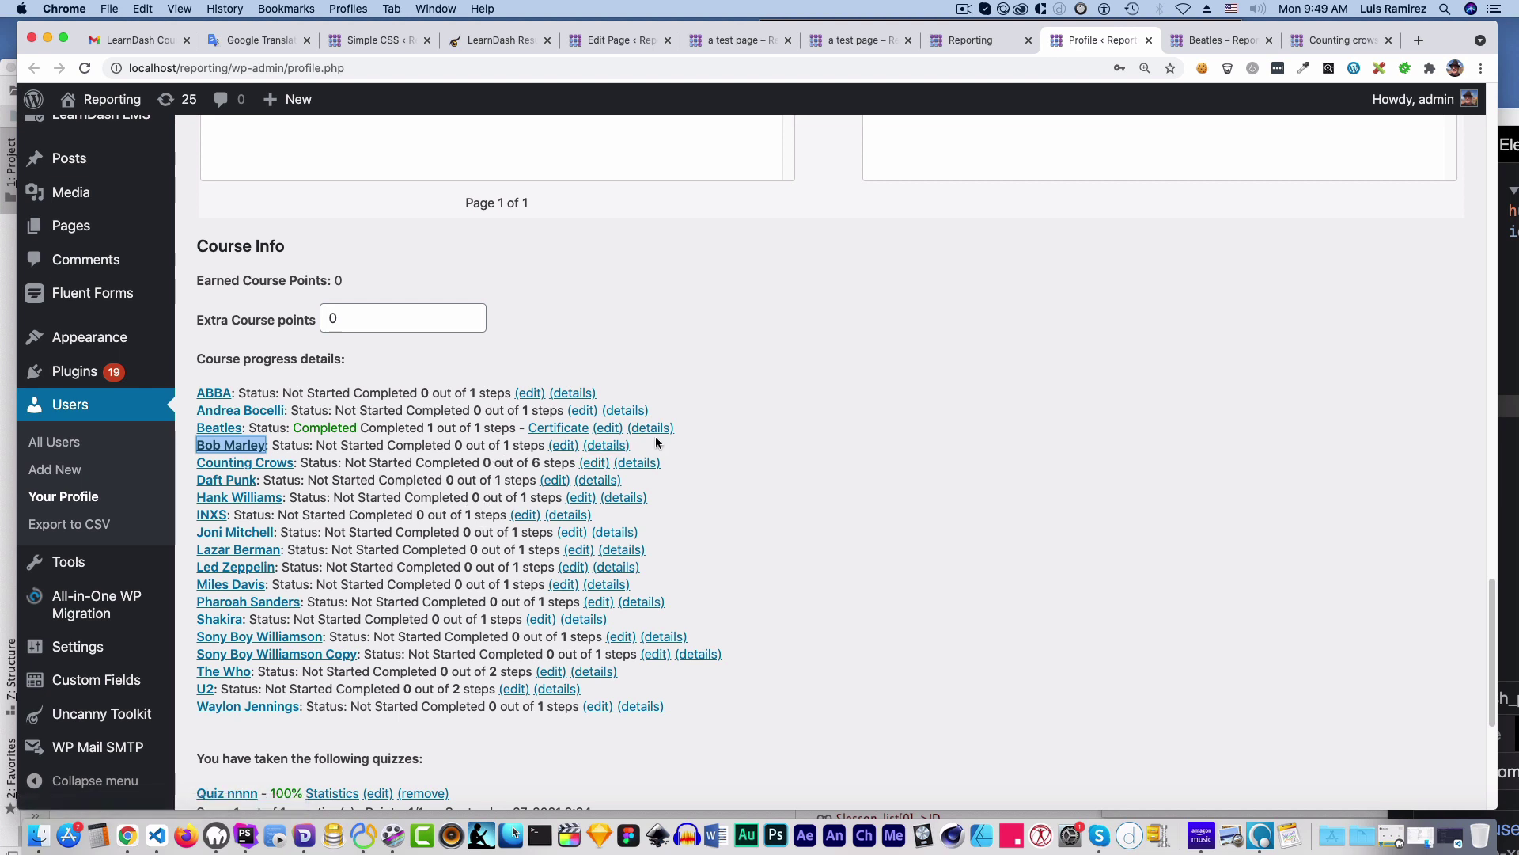
pyautogui.click(637, 462)
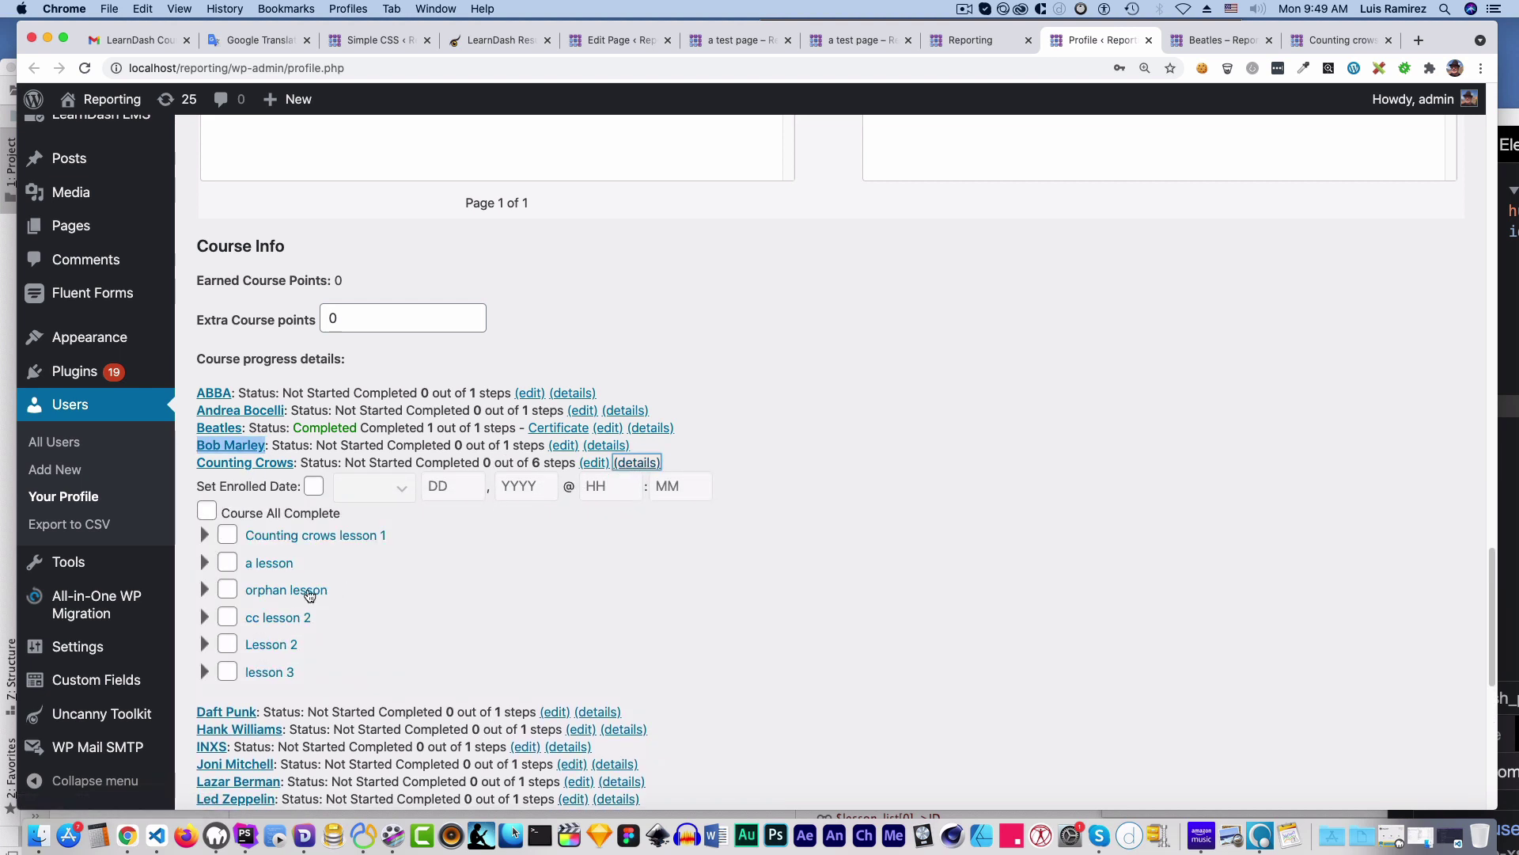
pyautogui.click(228, 535)
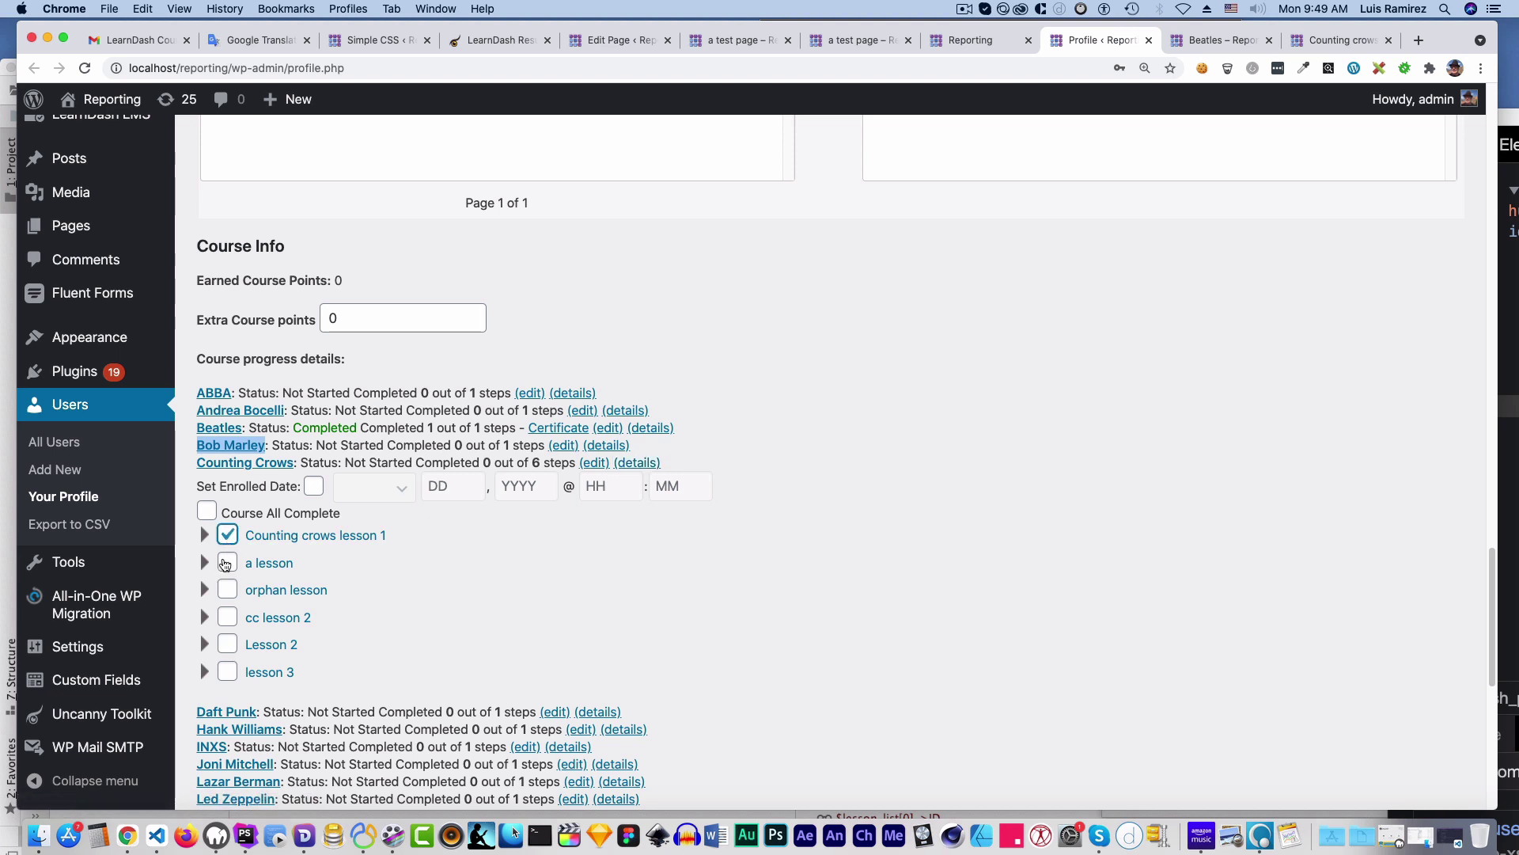
pyautogui.click(227, 562)
pyautogui.click(227, 590)
pyautogui.click(226, 617)
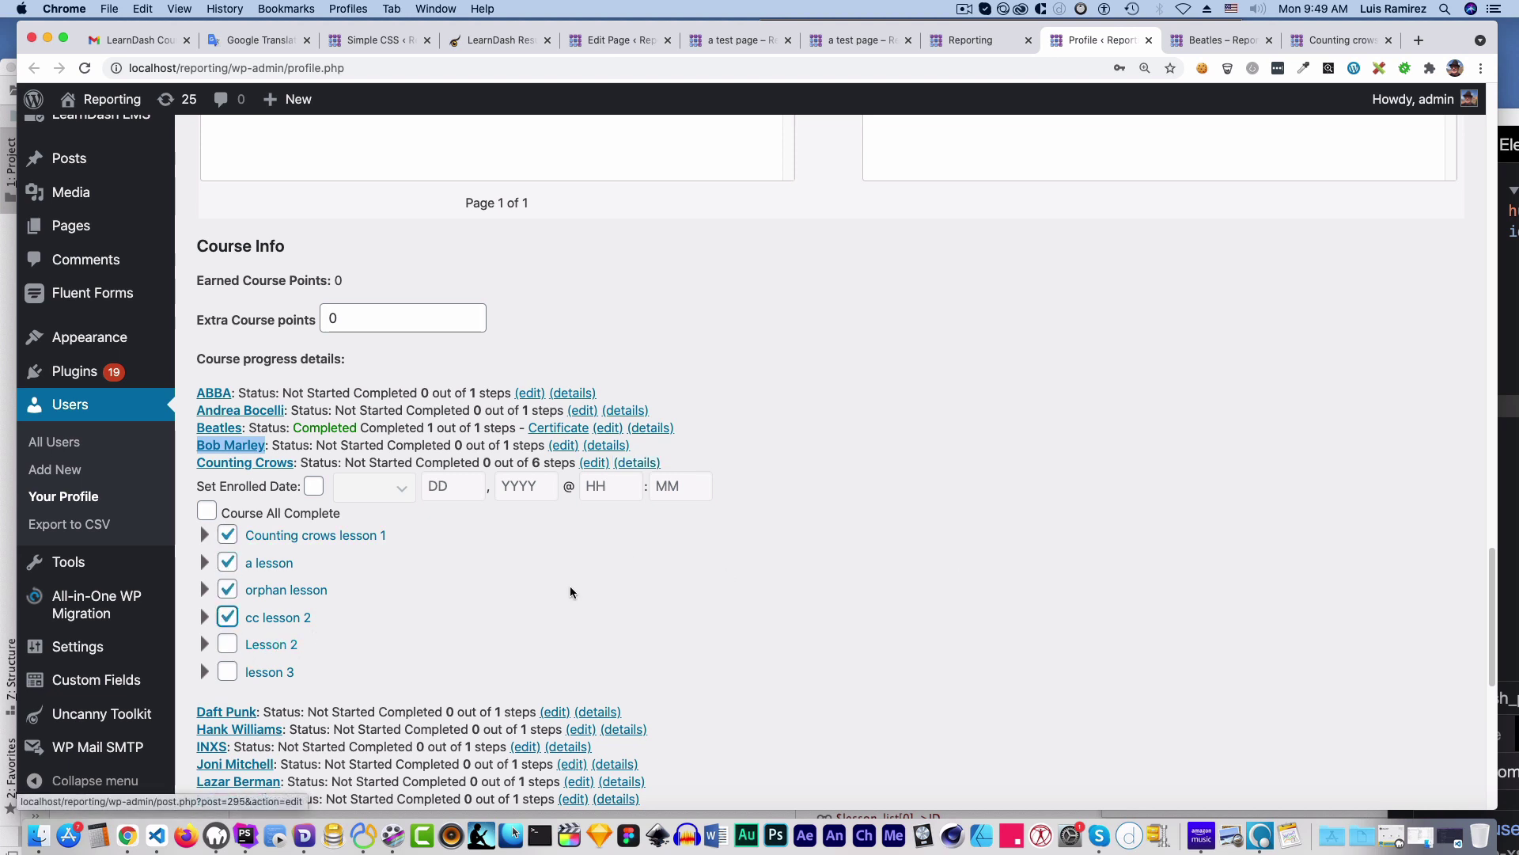
pyautogui.scroll(-7, 926, 569)
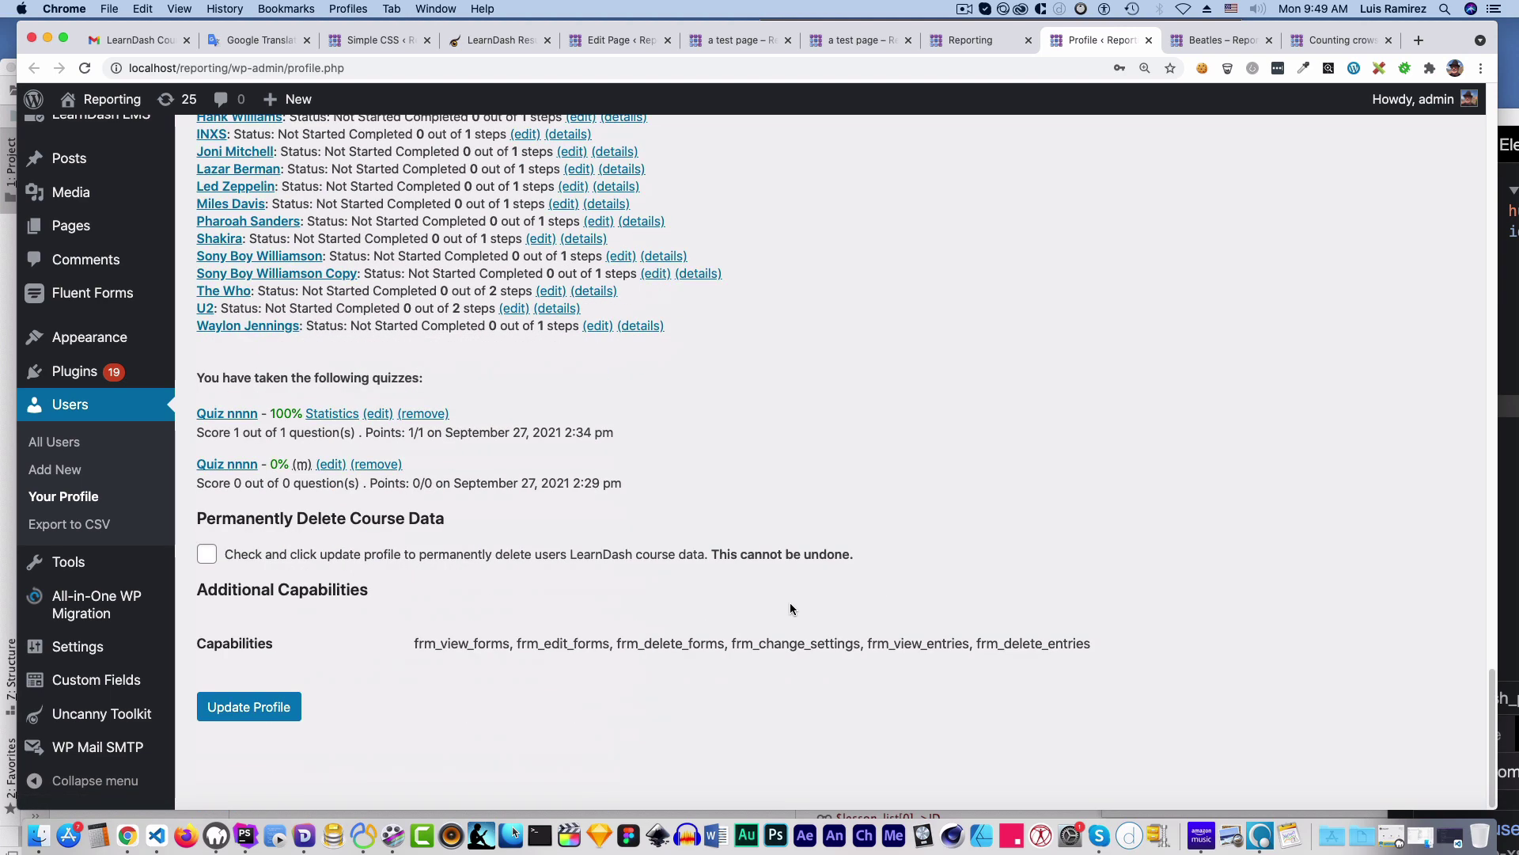
pyautogui.click(260, 708)
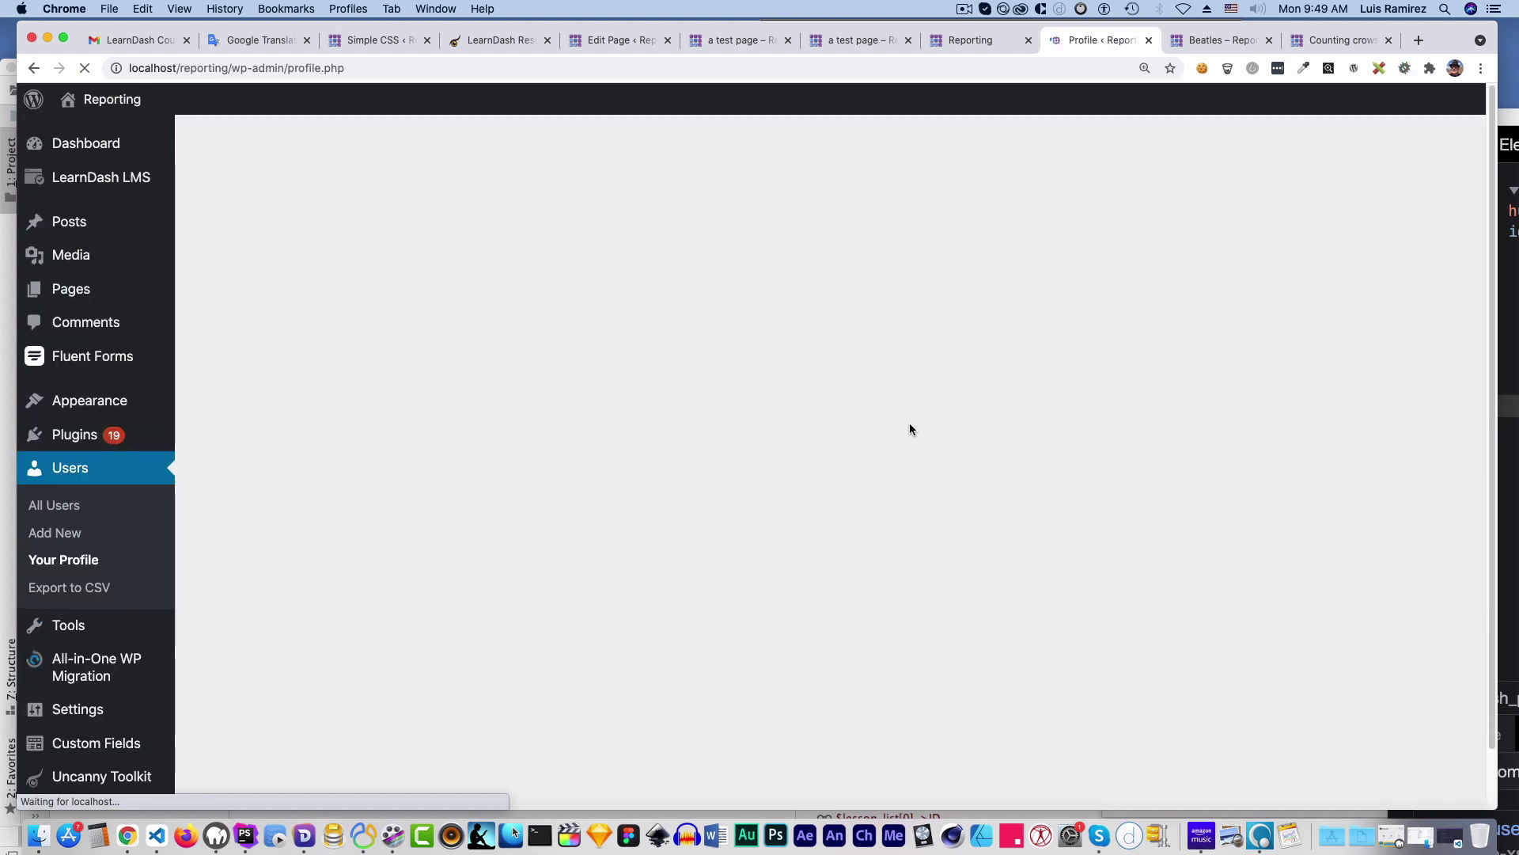
# Open the Counting Crows course from the profile's progress details and examine the button under its title
pyautogui.scroll(-20, 899, 426)
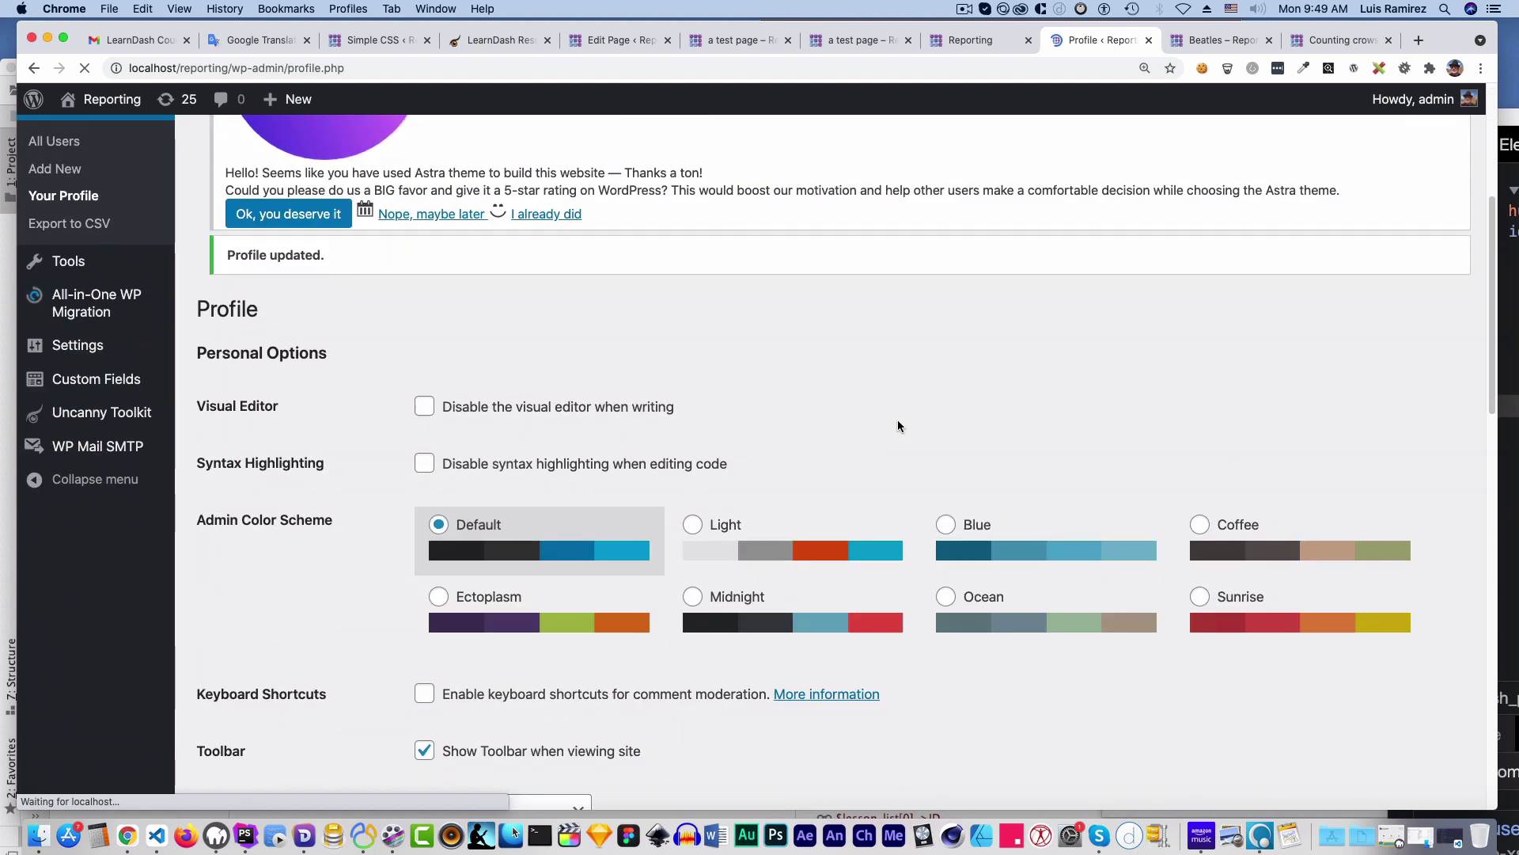
pyautogui.scroll(-15, 898, 424)
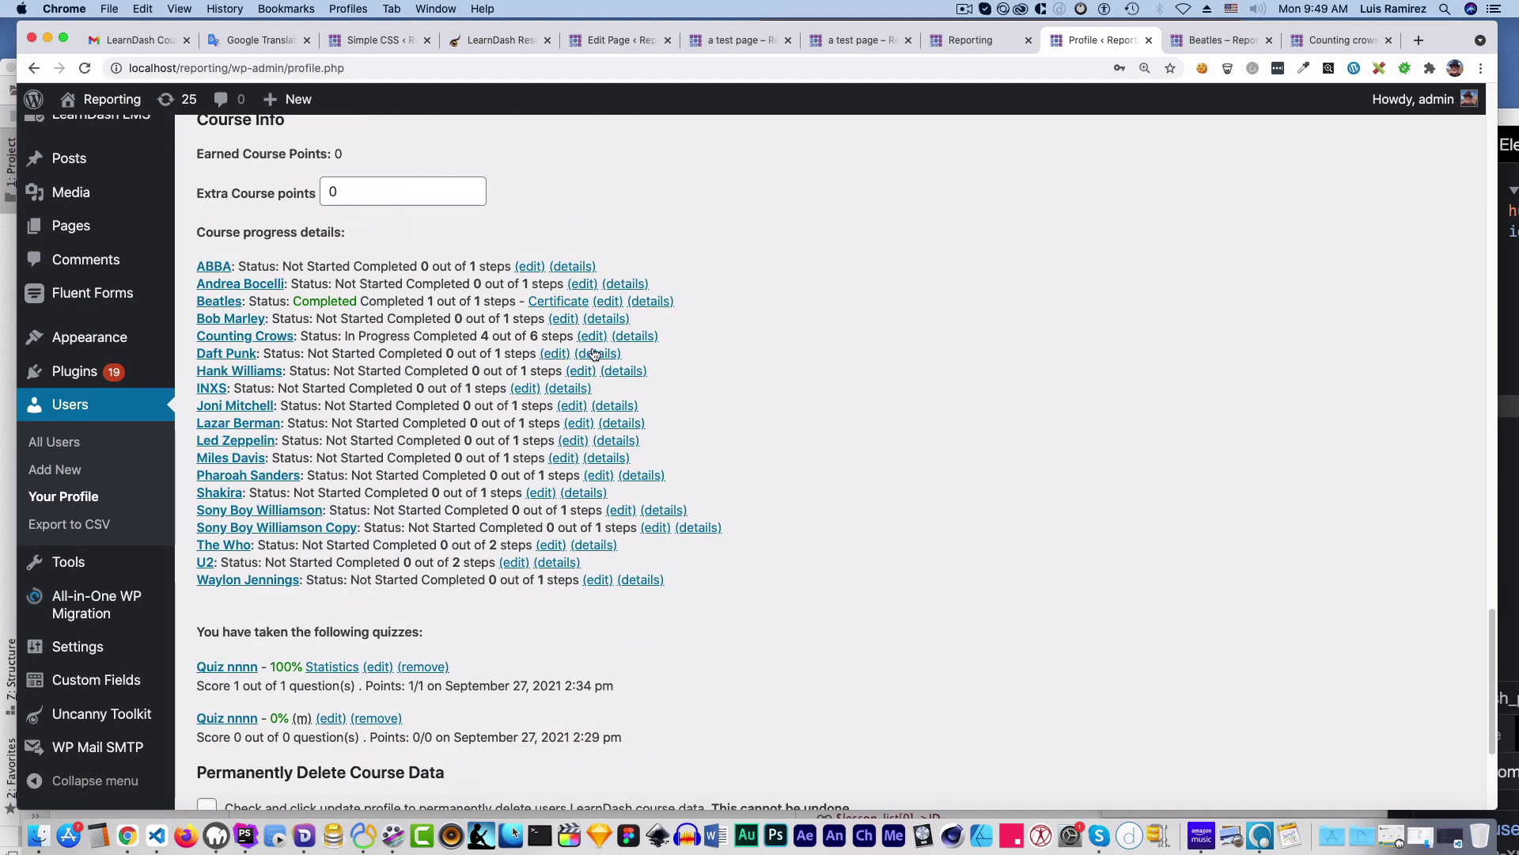
pyautogui.click(248, 338)
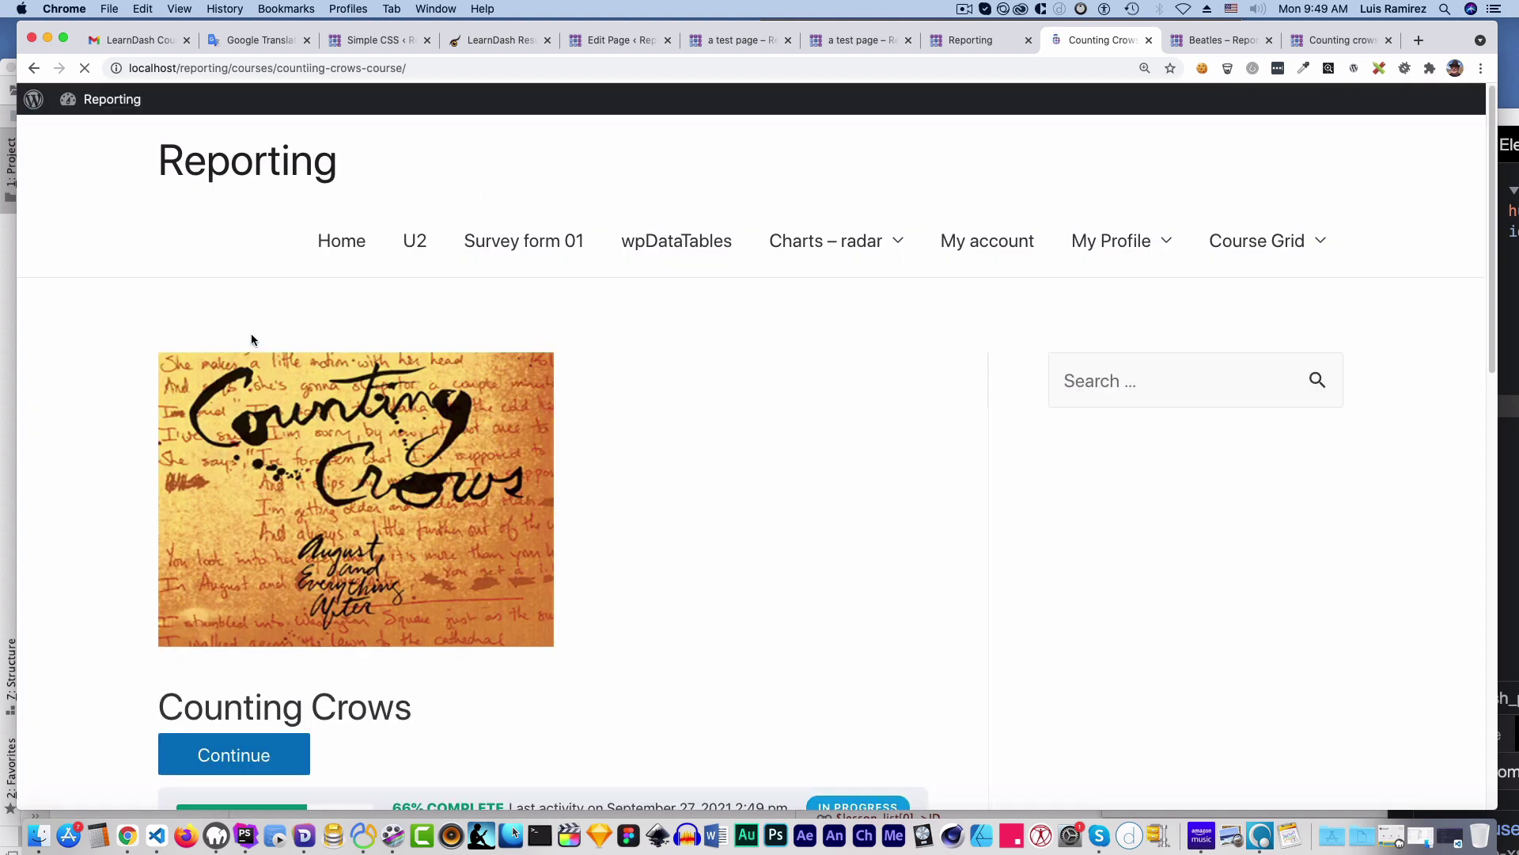
pyautogui.scroll(-2, 625, 364)
pyautogui.scroll(-2, 644, 378)
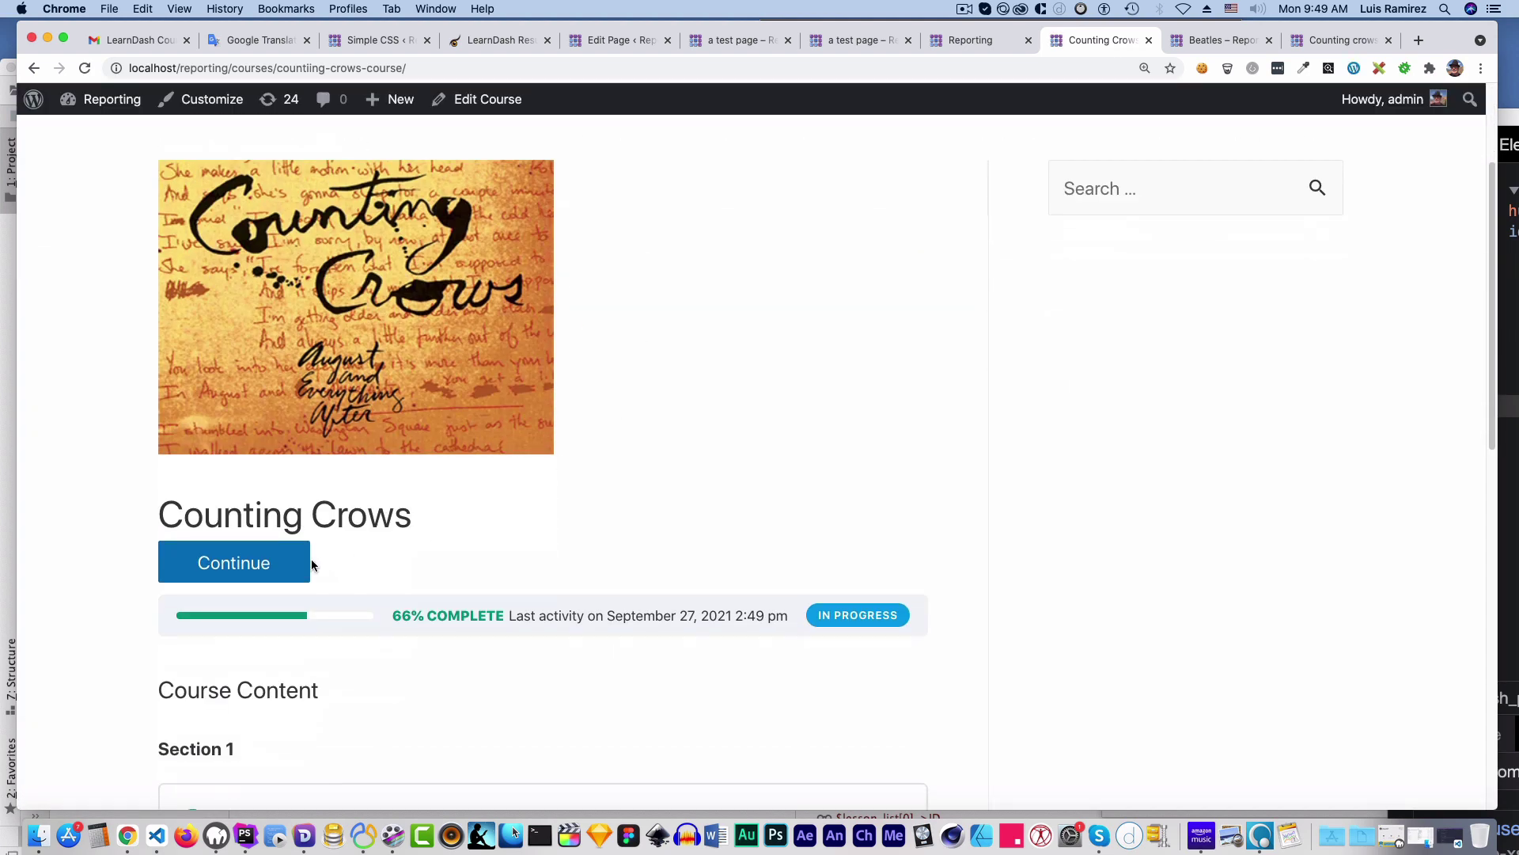